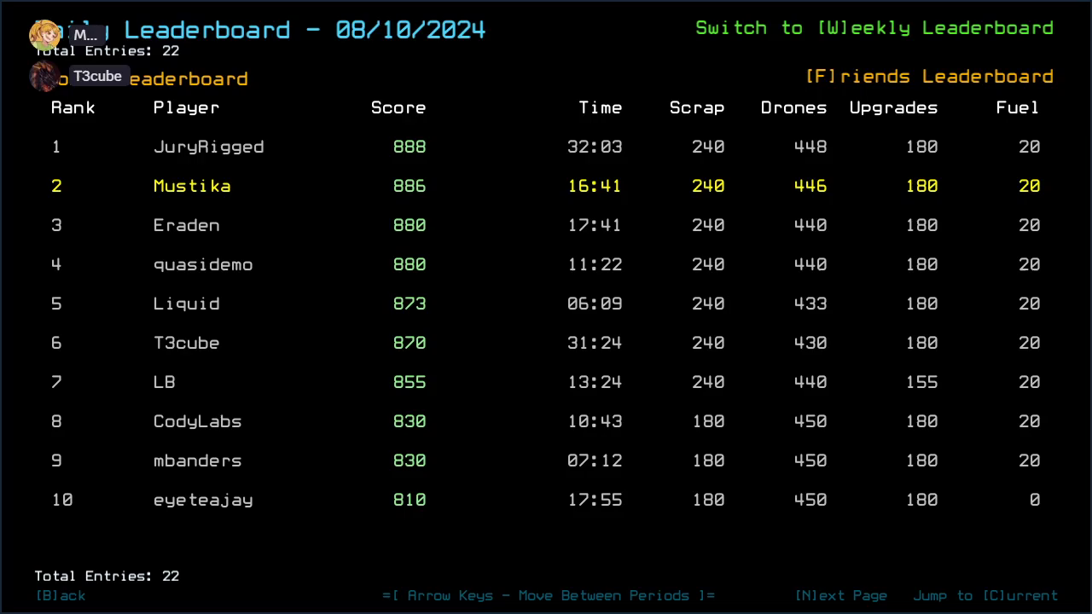
- Check the daily leaderboard in Friends and Global views, then return to the Challenge Launcher
{"action": "key", "text": "f"}
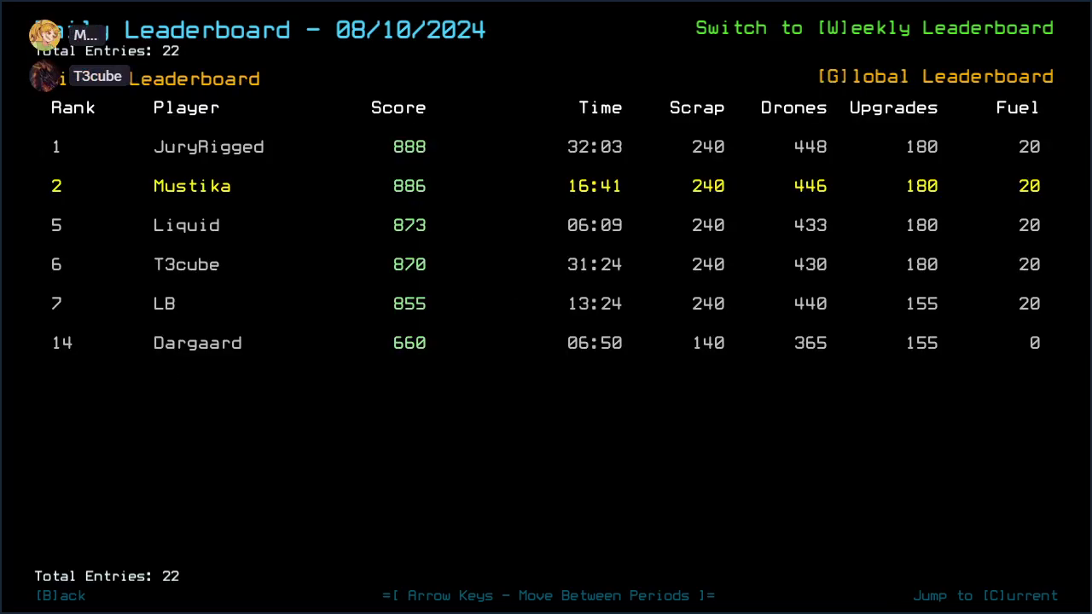
{"action": "key", "text": "g"}
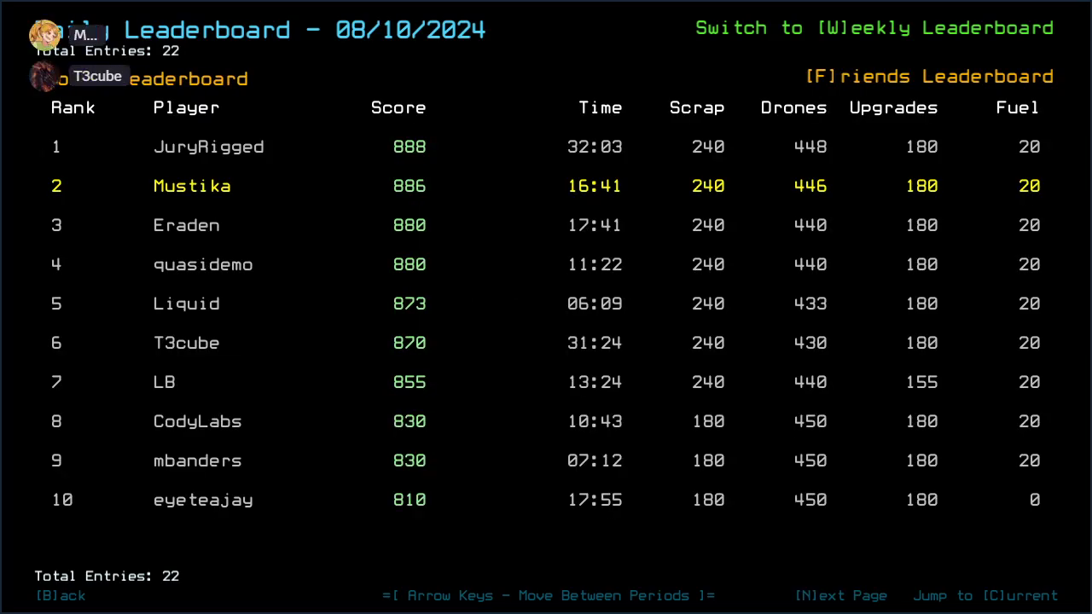
{"action": "key", "text": "b"}
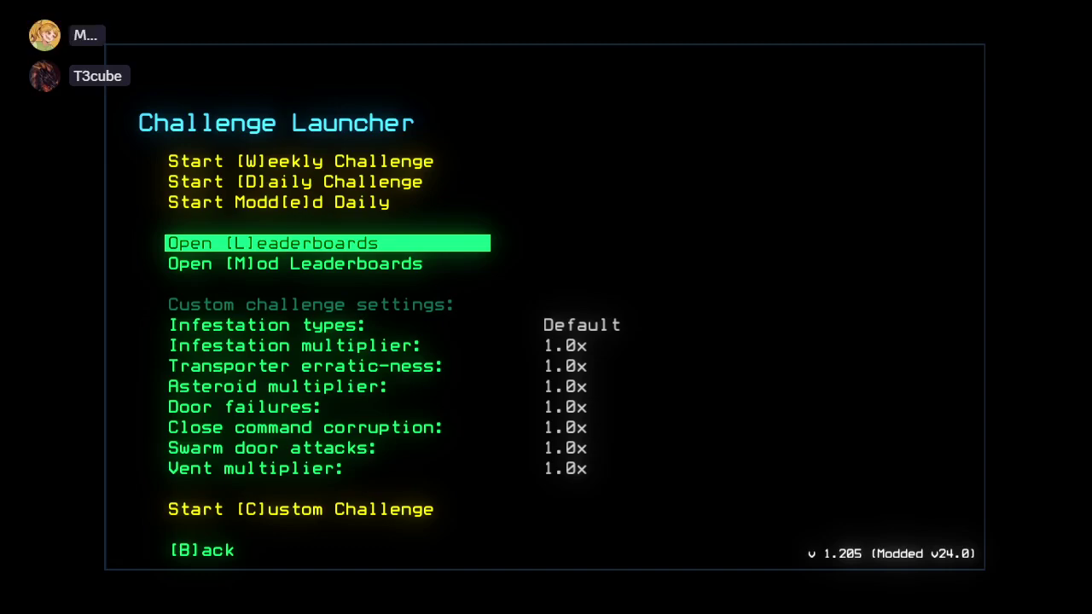
- Review the Mod Leaderboards, then start the Daily Challenge from the launcher
{"action": "key", "text": "m"}
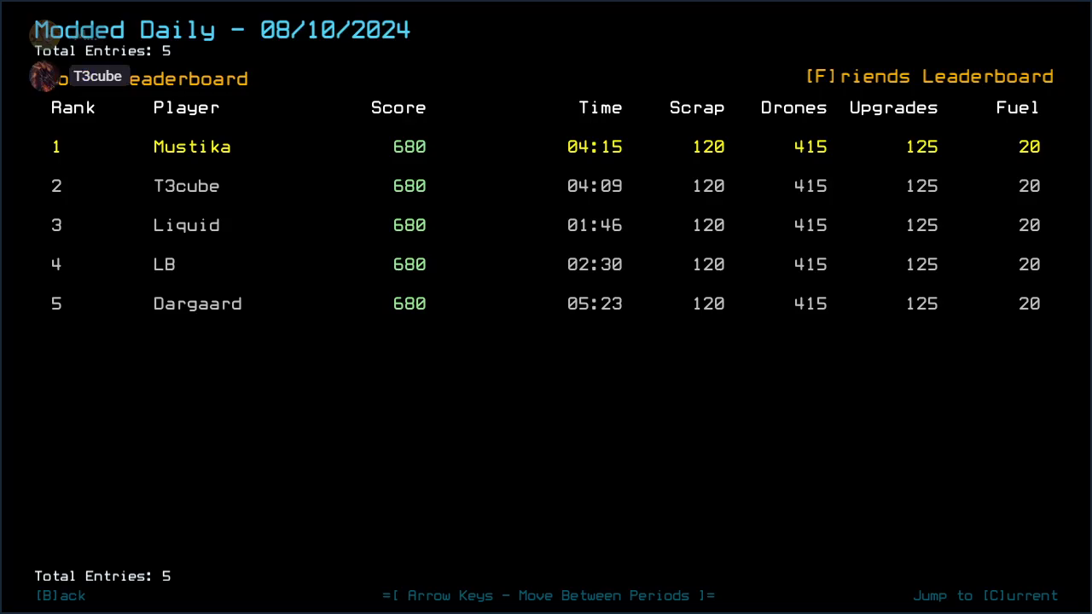
{"action": "key", "text": "b"}
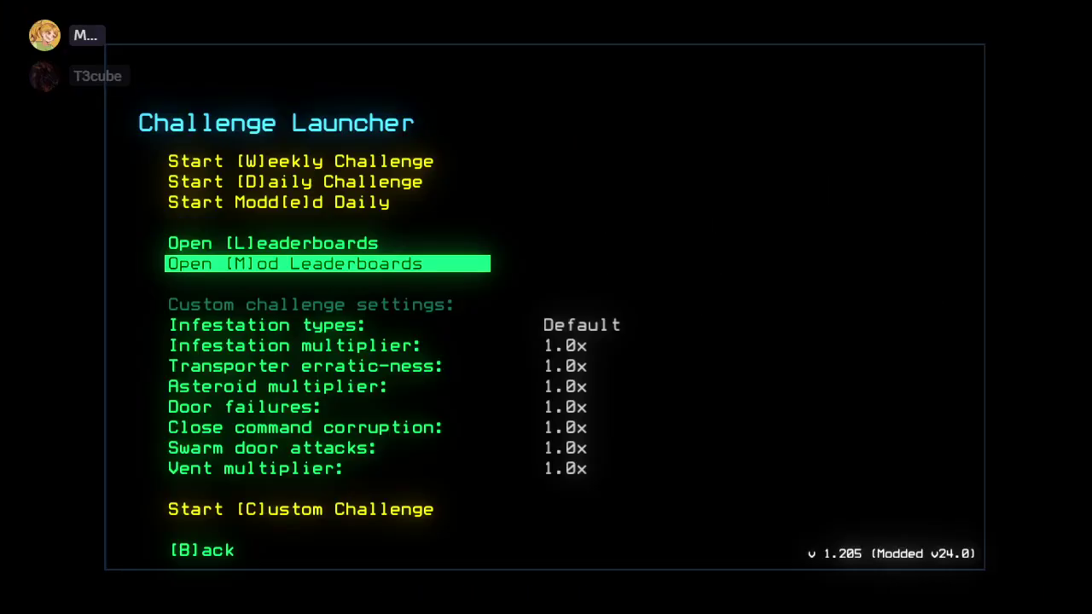
{"action": "key", "text": "Up"}
{"action": "key", "text": "Up"}
{"action": "key", "text": "Up"}
{"action": "key", "text": "Return"}
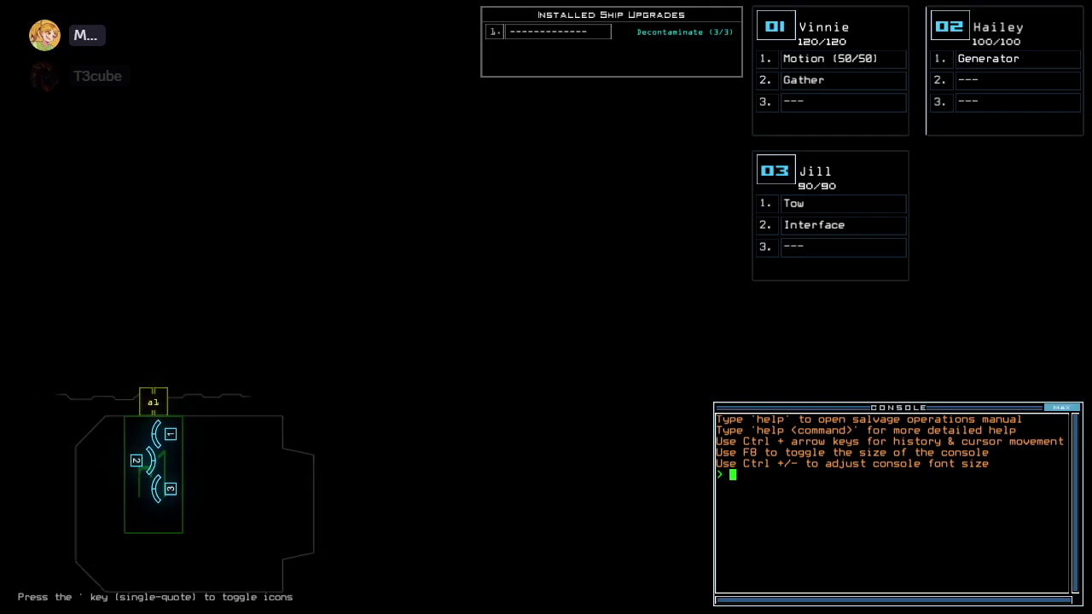
{"action": "type", "text": "set 3;set 2;set "}
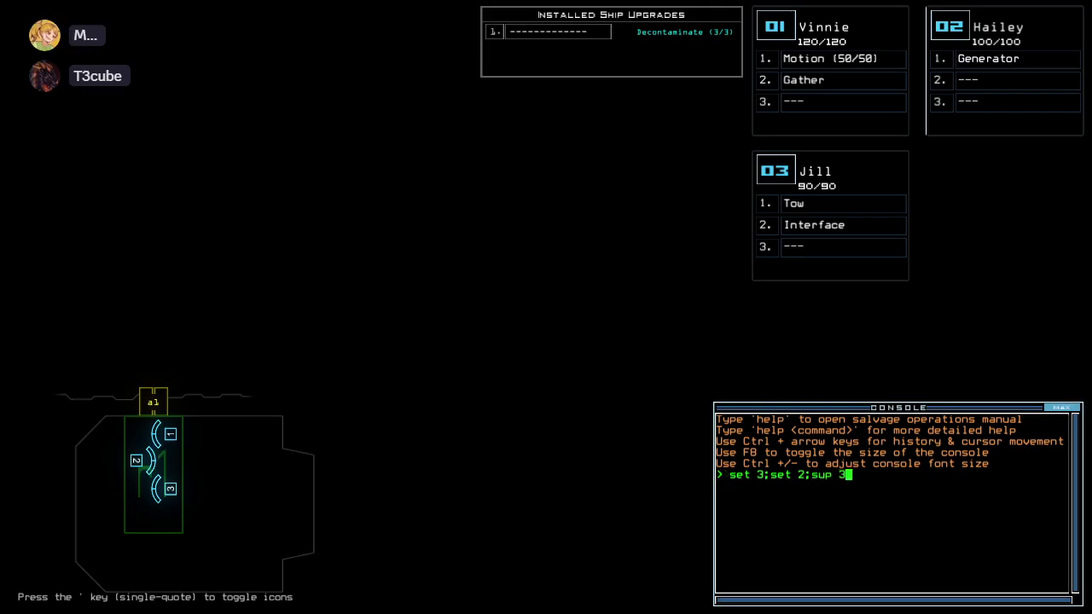
{"action": "type", "text": "1;status"}
- Reshuffle drone modules, check ship status, and rewrite the go alias for drones 1 and 2
{"action": "key", "text": "Return"}
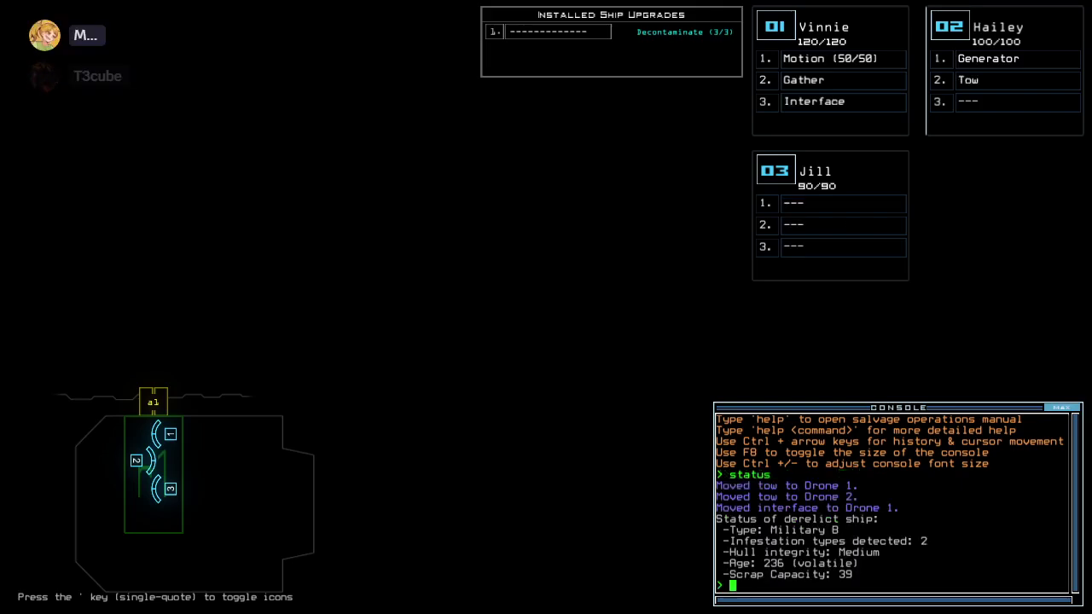
{"action": "type", "text": "alias"}
{"action": "key", "text": "Return"}
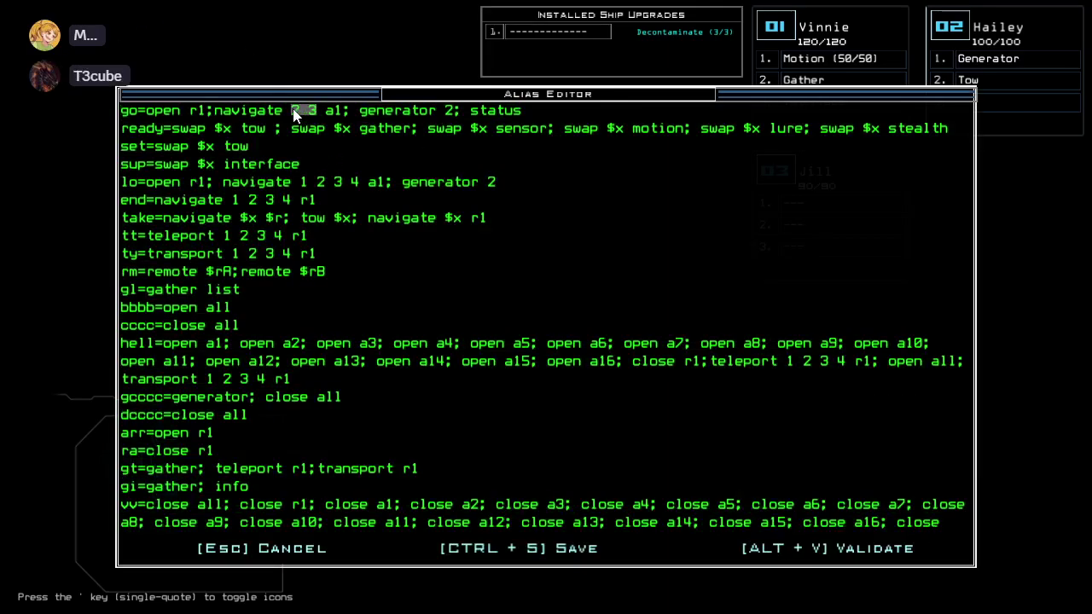
{"action": "type", "text": "1"}
{"action": "key", "text": "ctrl+s"}
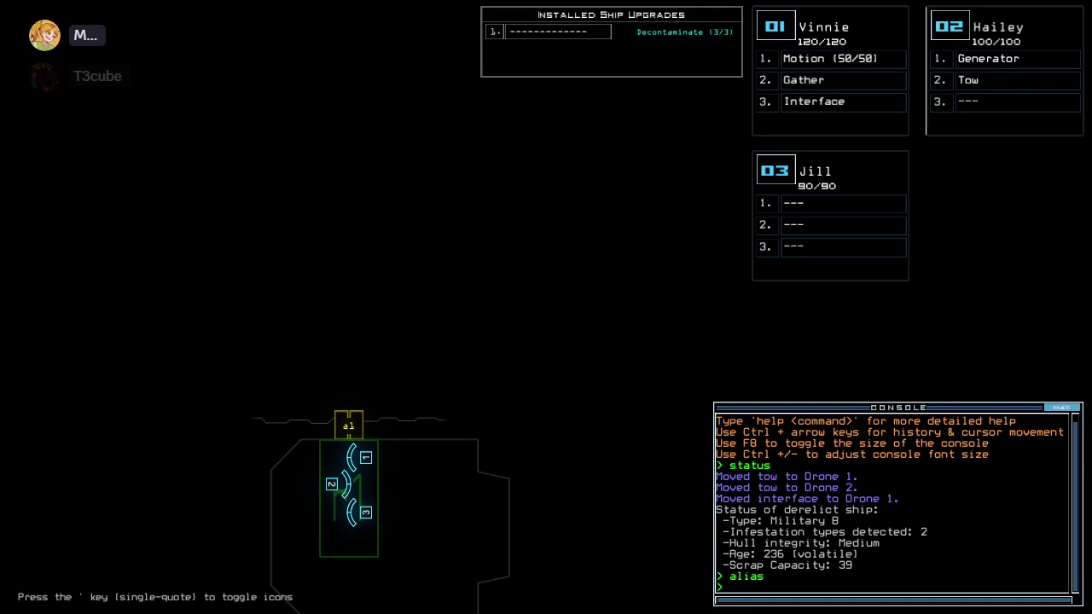
{"action": "type", "text": "vv"}
- Close all doors to room r1, check drone 1 and 2 cameras, and review the aliases
{"action": "key", "text": "Return"}
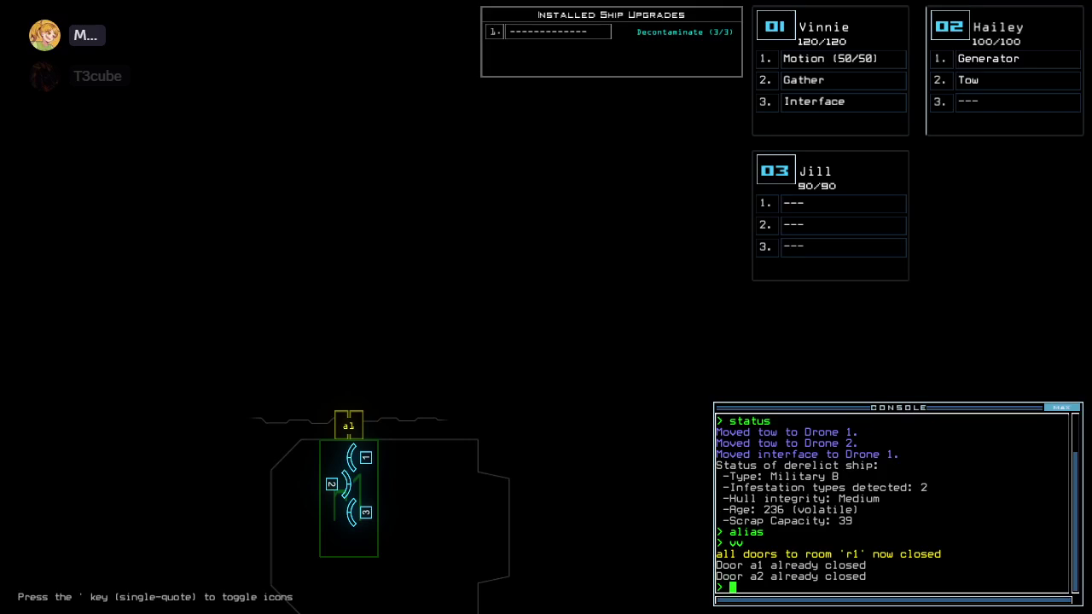
{"action": "key", "text": "Tab"}
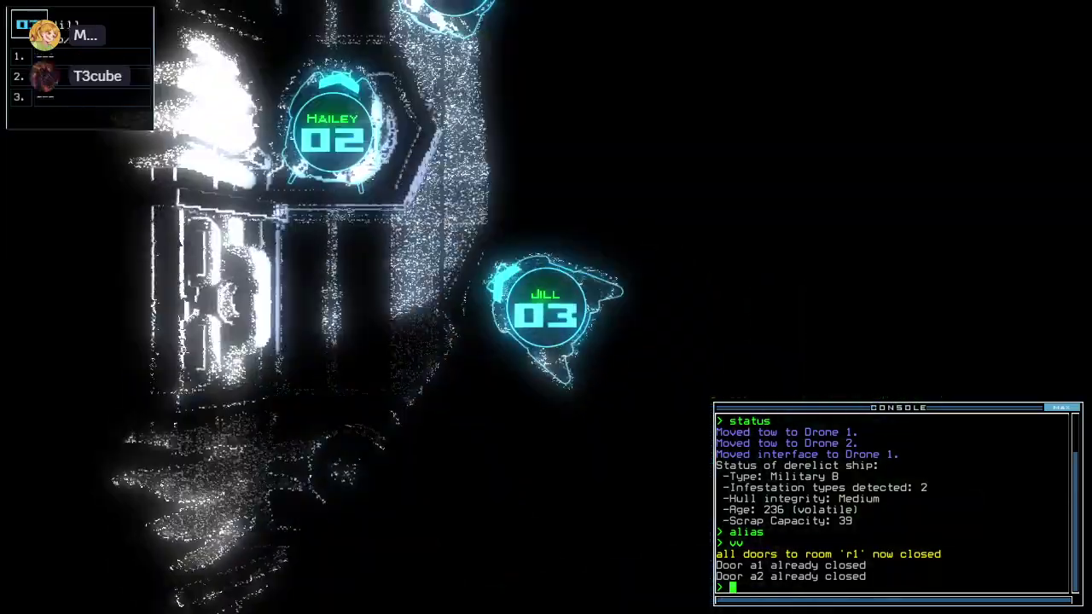
{"action": "key", "text": "Tab"}
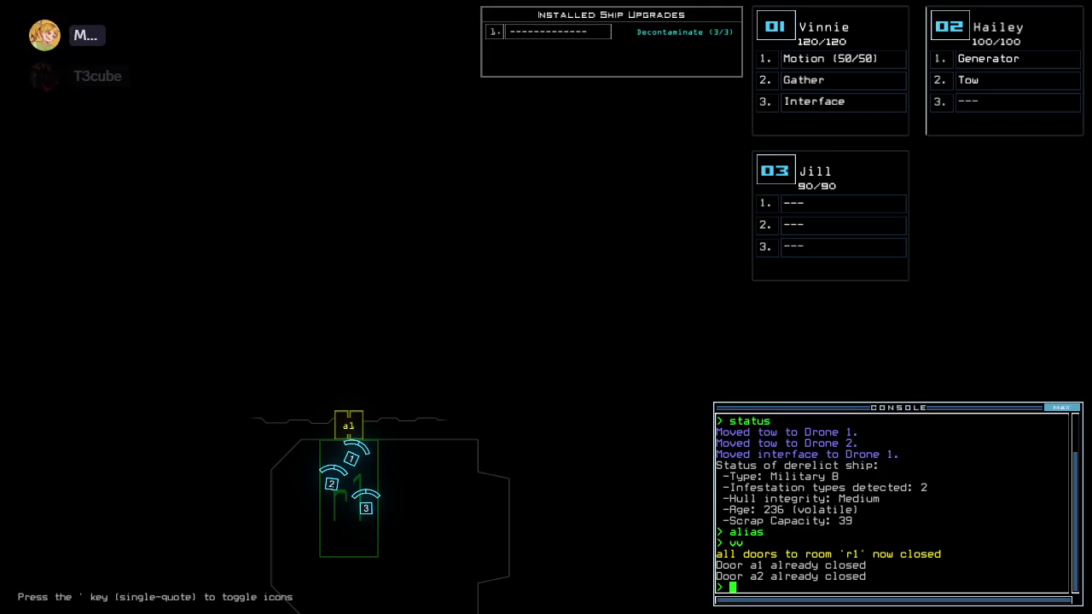
{"action": "key", "text": "2"}
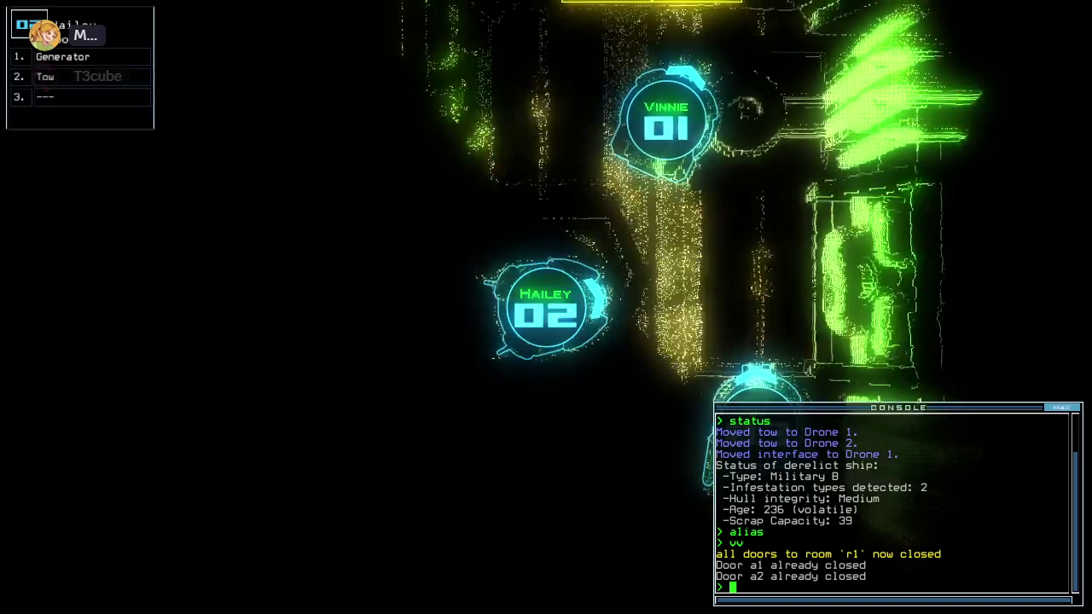
{"action": "key", "text": "Tab"}
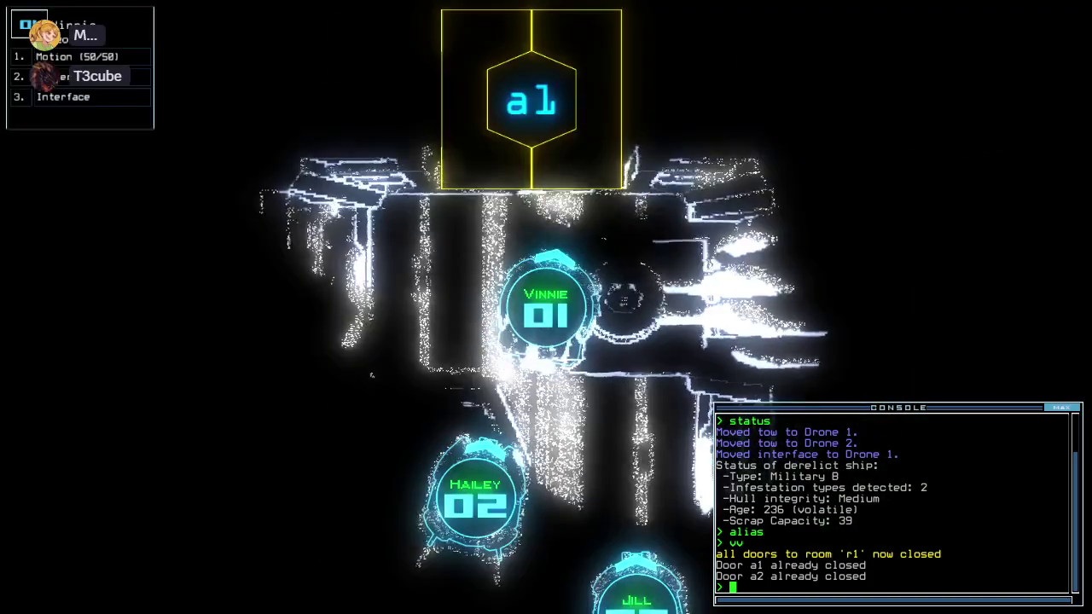
{"action": "key", "text": "1"}
{"action": "key", "text": "Tab"}
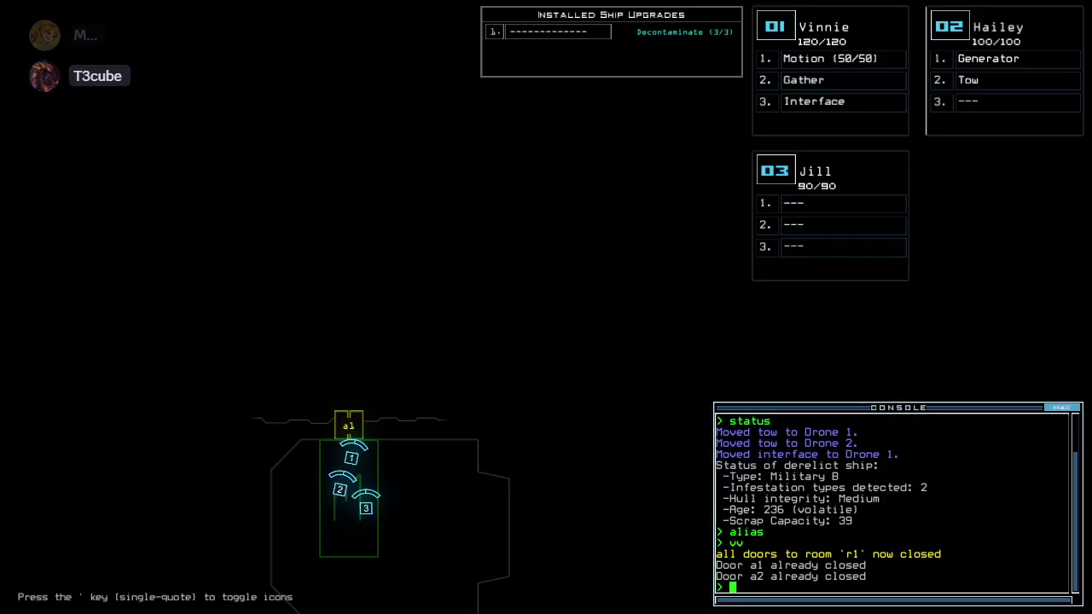
{"action": "type", "text": "1alias"}
{"action": "key", "text": "Return"}
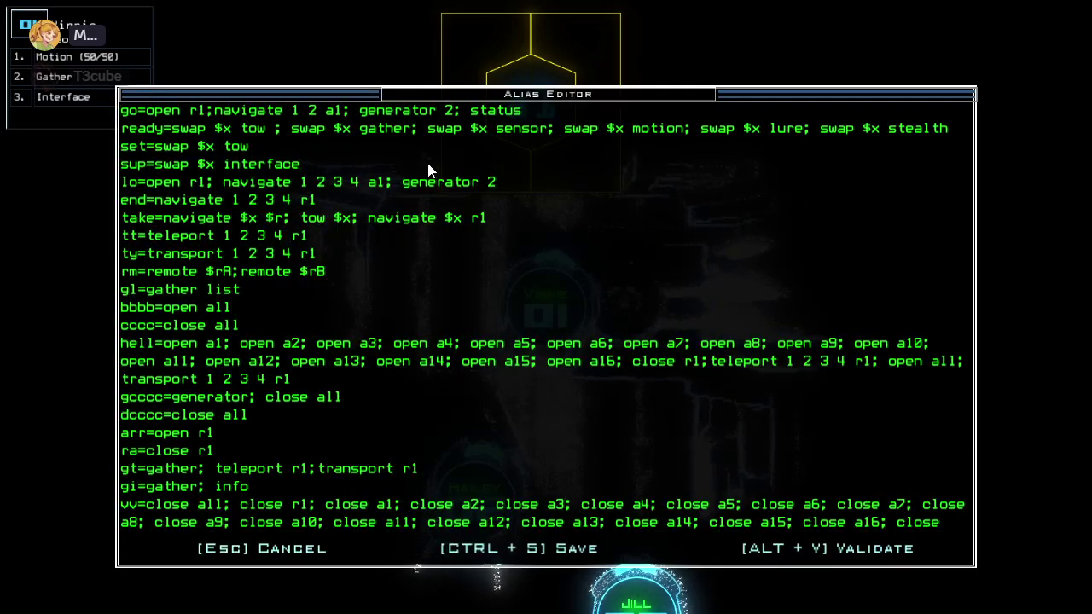
{"action": "key", "text": "Escape"}
{"action": "key", "text": "Escape"}
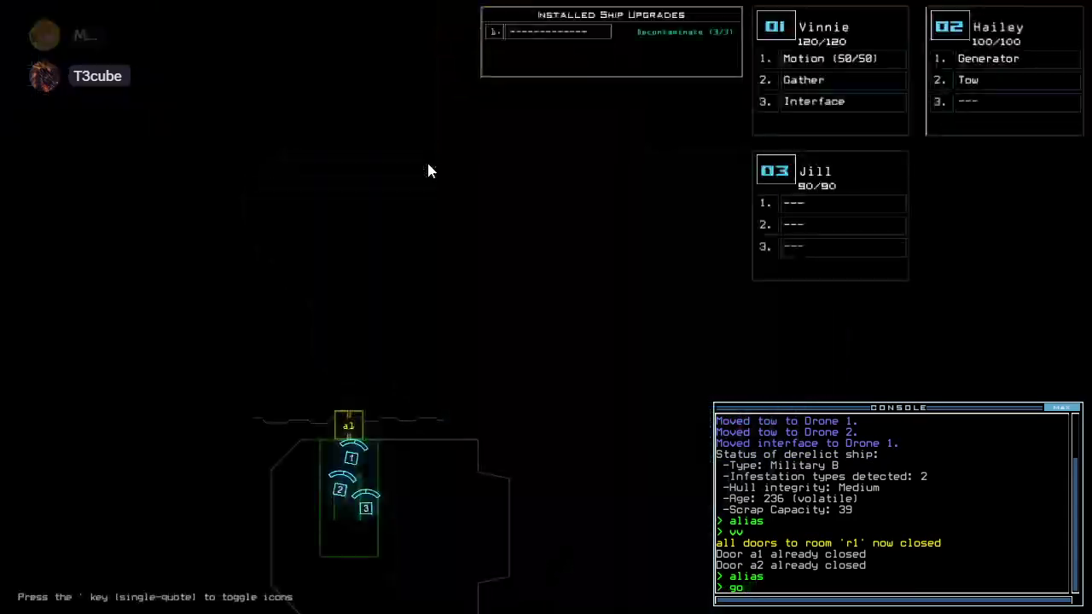
{"action": "type", "text": "go"}
- Start the mission with go, scan for motion, and open door d6
{"action": "key", "text": "Return"}
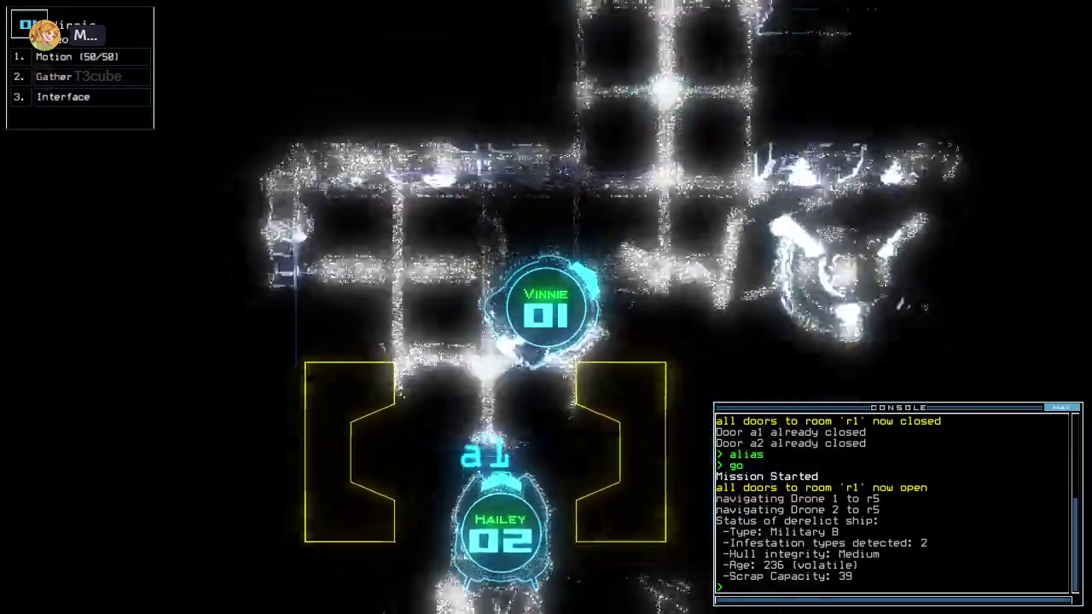
{"action": "key", "text": "Escape"}
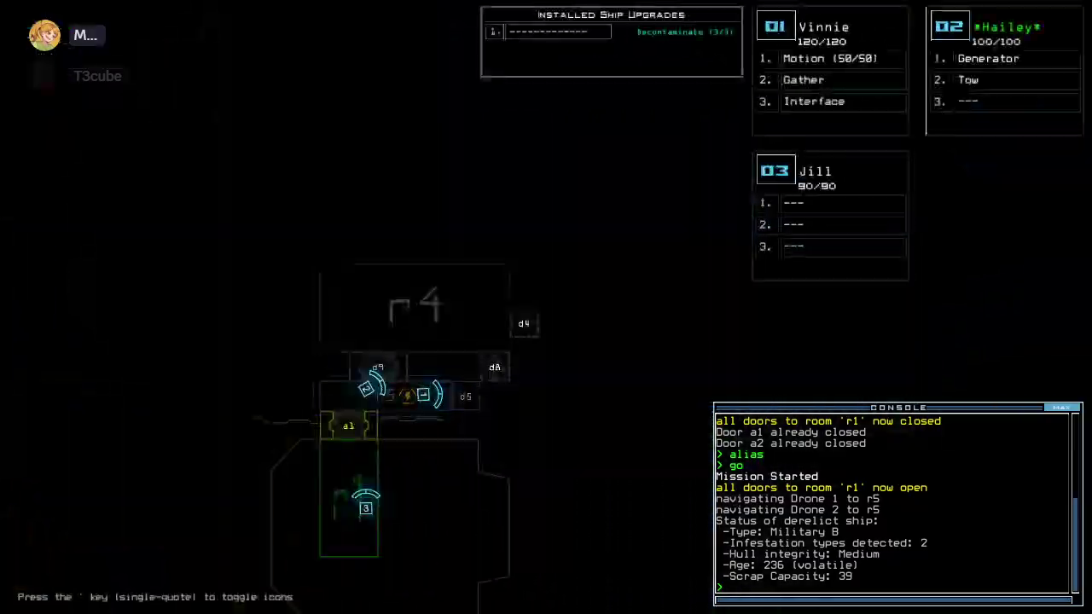
{"action": "type", "text": "motion"}
{"action": "key", "text": "Return"}
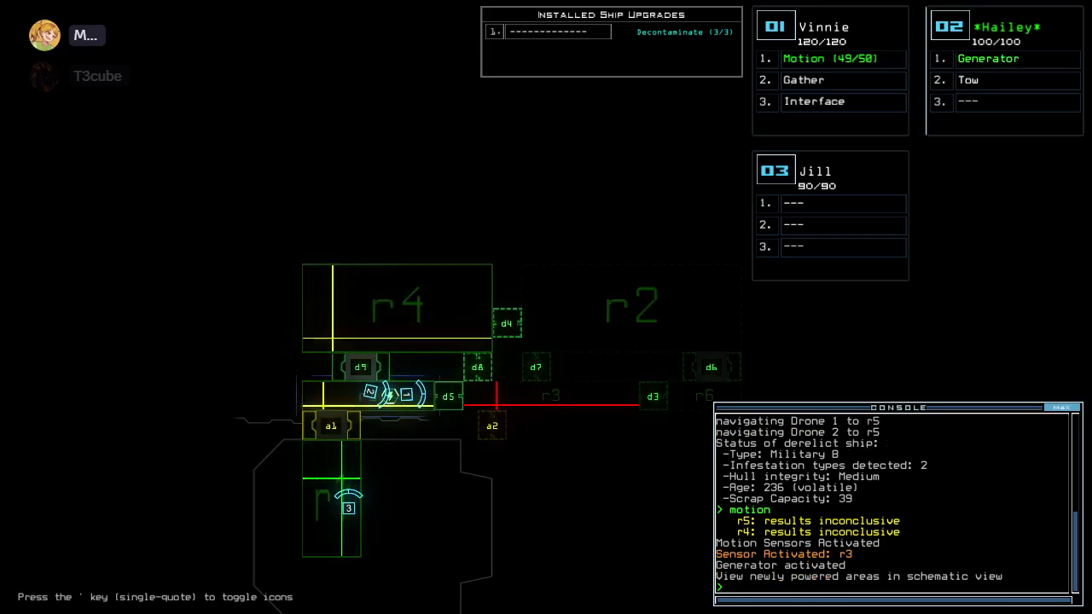
{"action": "type", "text": "d6"}
{"action": "key", "text": "Return"}
{"action": "key", "text": "Escape"}
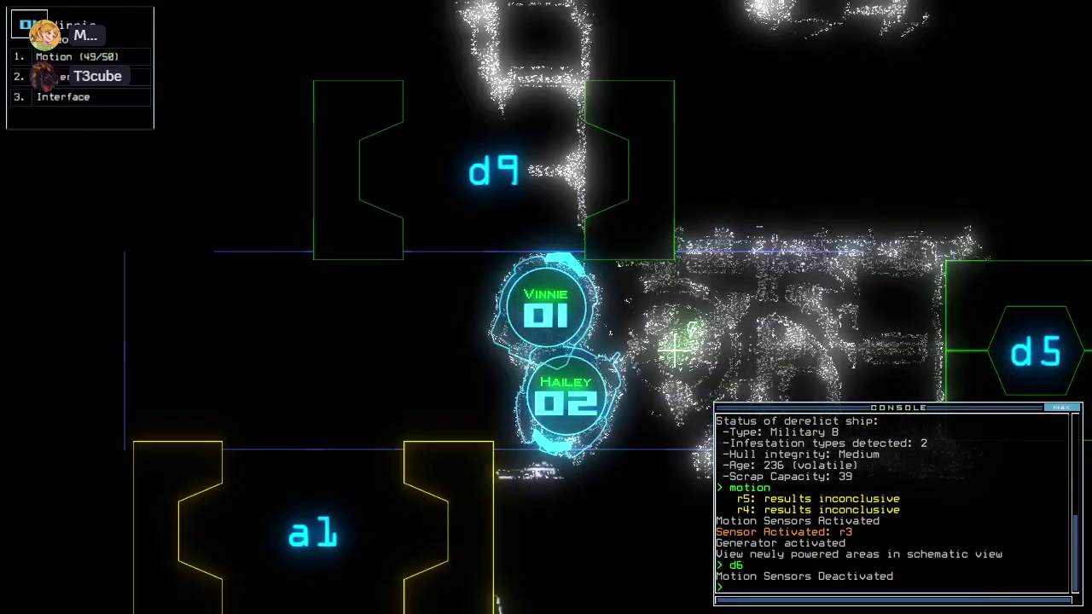
{"action": "type", "text": "d9"}
- Open door d9, collect three pieces of scrap, and check the derelict status
{"action": "key", "text": "Return"}
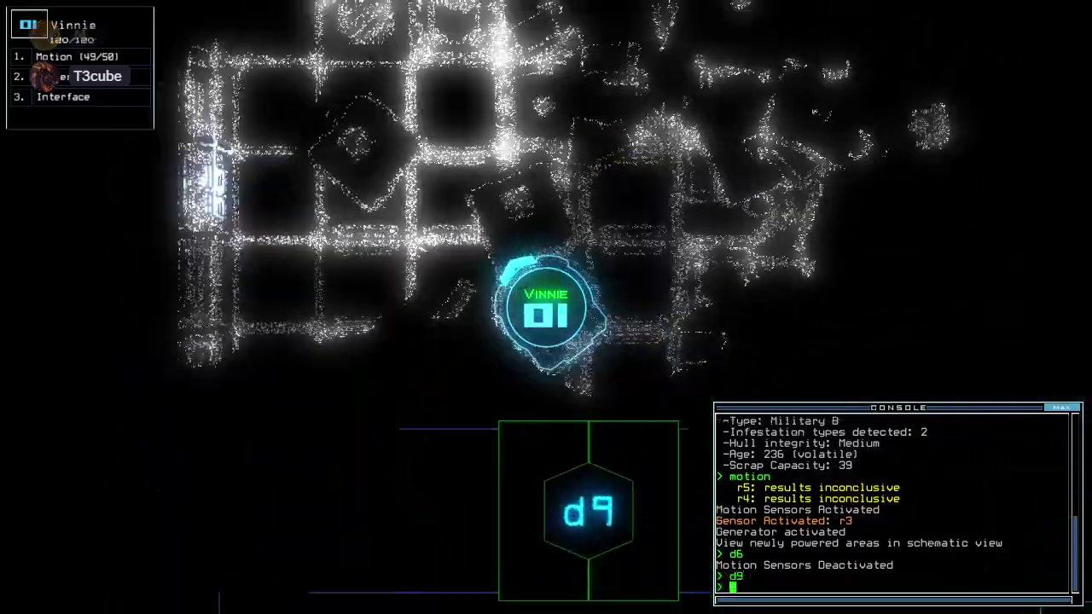
{"action": "type", "text": "g"}
{"action": "key", "text": "Return"}
{"action": "type", "text": "status"}
{"action": "key", "text": "Return"}
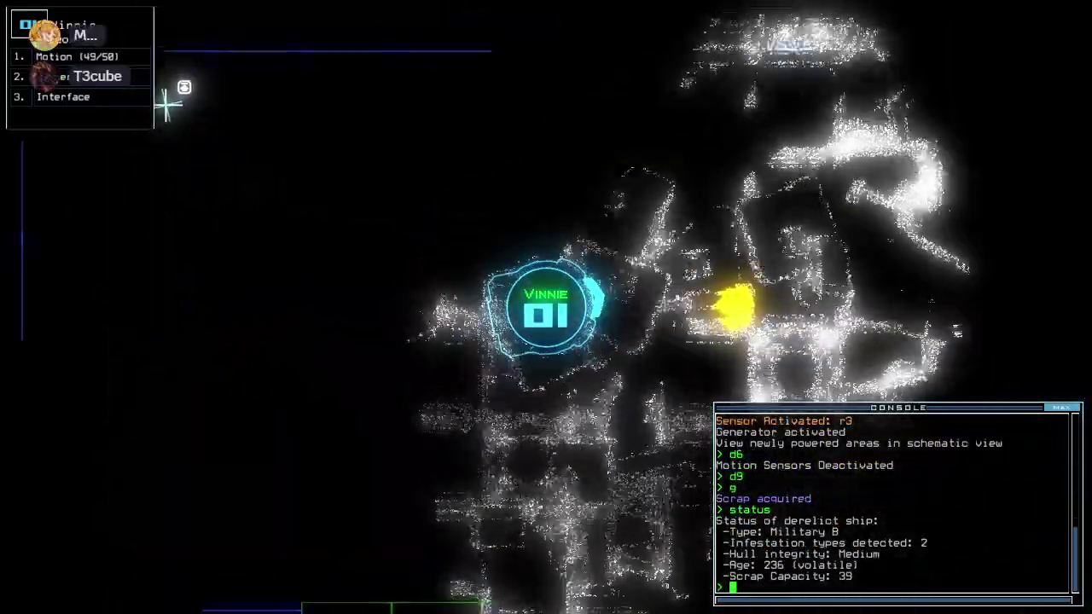
{"action": "type", "text": "g"}
{"action": "key", "text": "Return"}
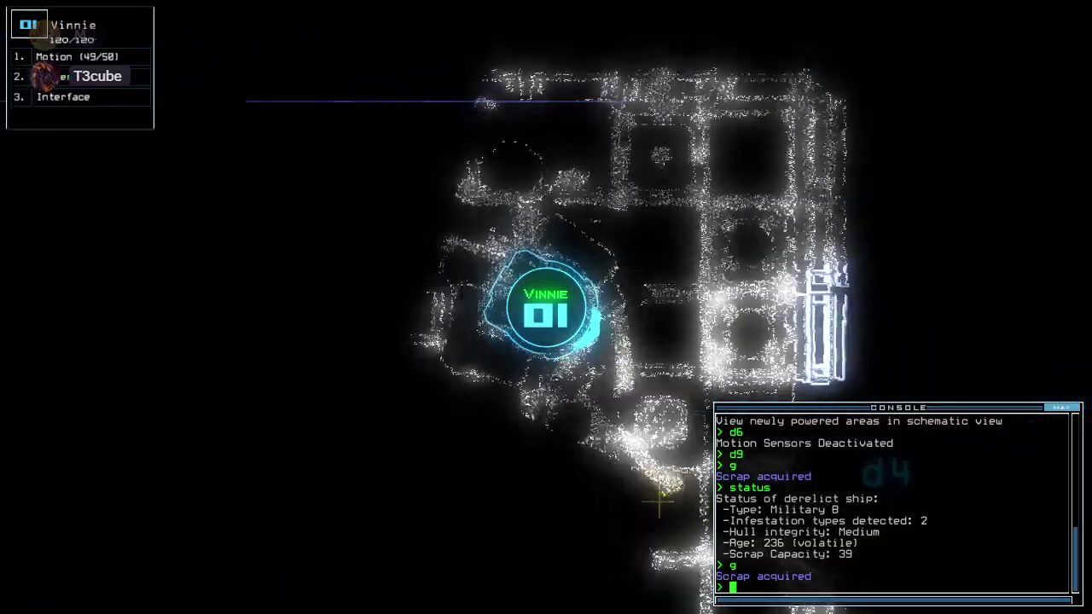
{"action": "type", "text": "g"}
{"action": "key", "text": "Return"}
{"action": "type", "text": "motion"}
- Rescan for motion, open d4, gather 1 P-Fuel from r3, and collect more scrap
{"action": "key", "text": "Return"}
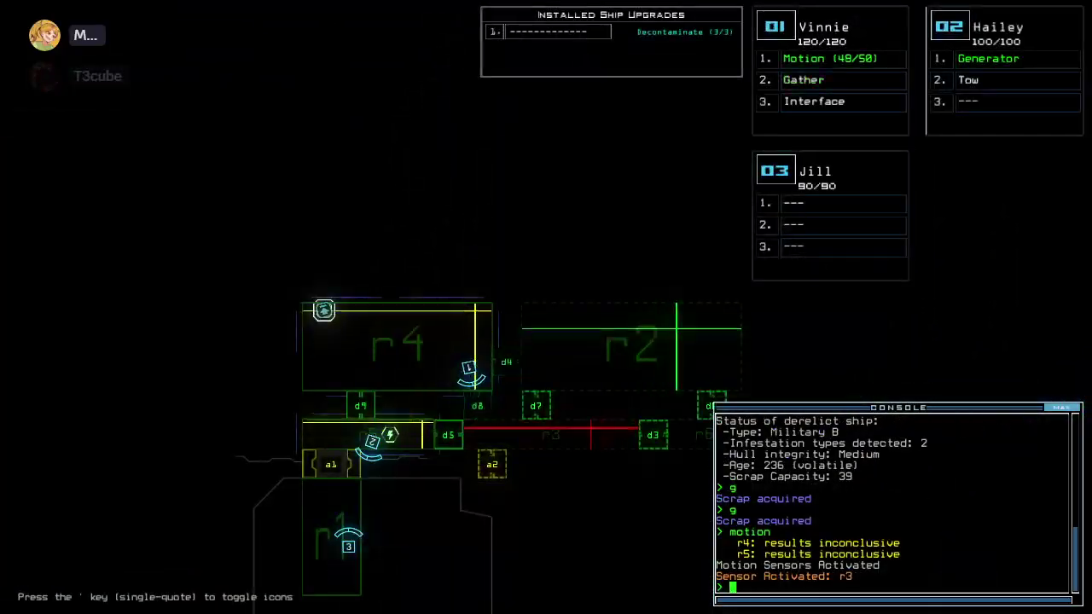
{"action": "type", "text": "d4"}
{"action": "key", "text": "Return"}
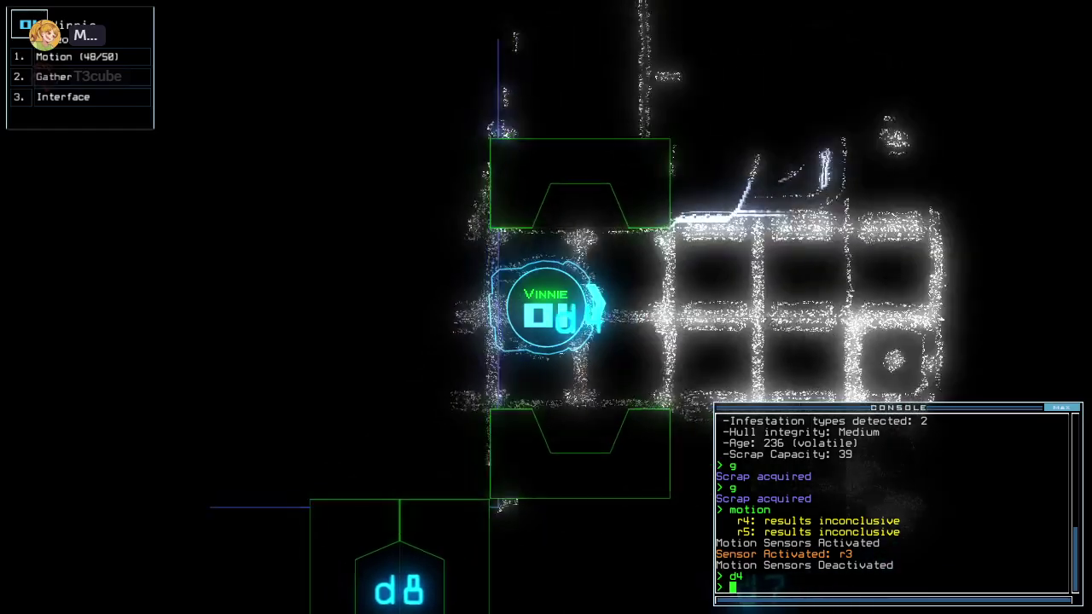
{"action": "type", "text": "g"}
{"action": "key", "text": "Return"}
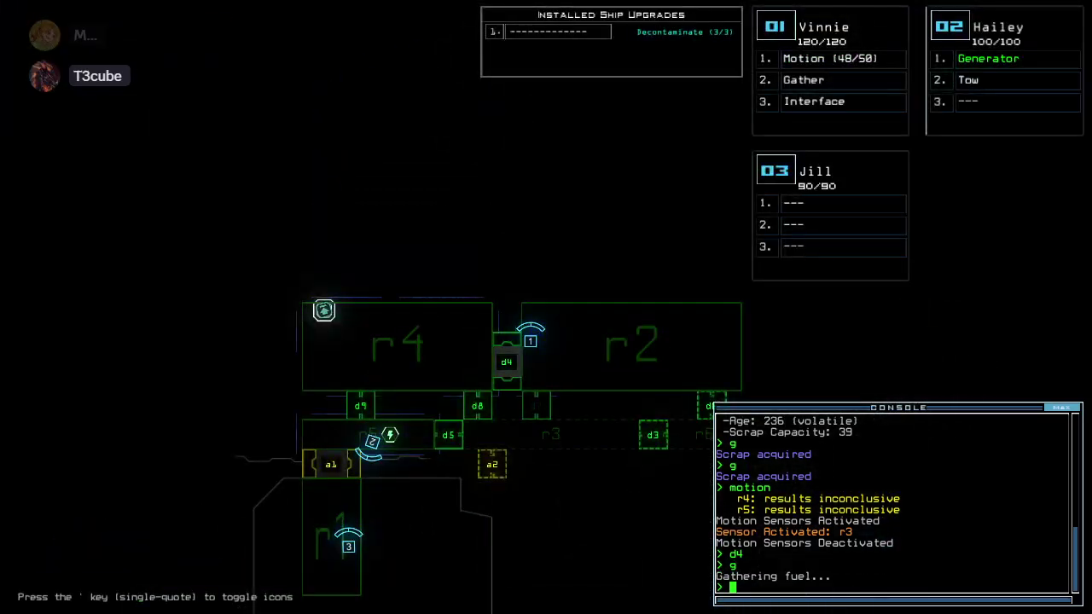
{"action": "type", "text": "f r3"}
{"action": "key", "text": "Return"}
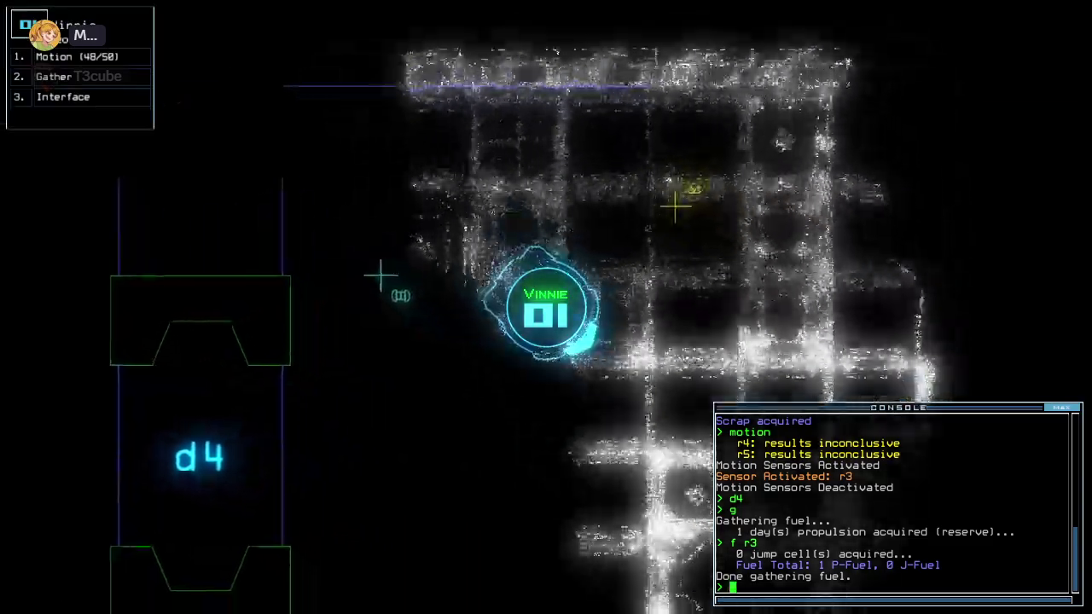
{"action": "key", "text": "Down"}
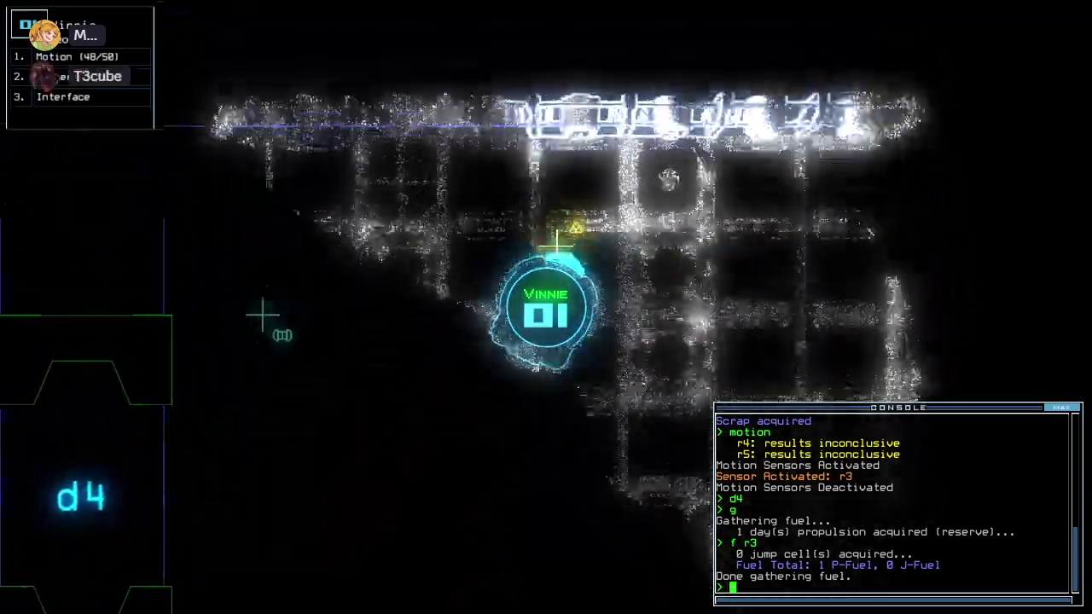
{"action": "type", "text": "g"}
{"action": "key", "text": "Return"}
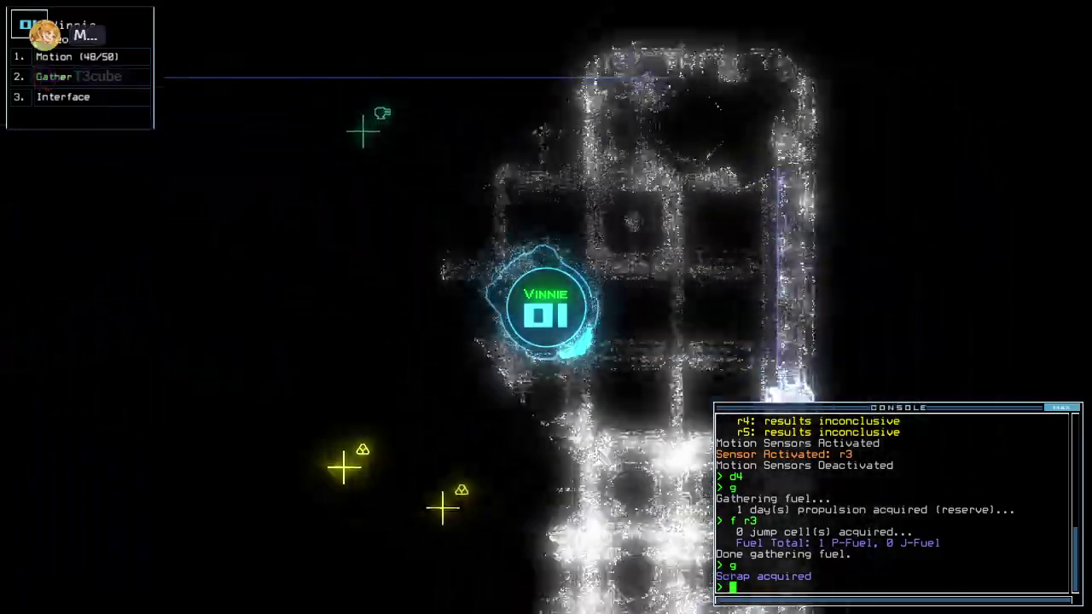
{"action": "type", "text": "g"}
- Collect two pieces of scrap and toggle doors d7 and d4 around the drones
{"action": "key", "text": "Return"}
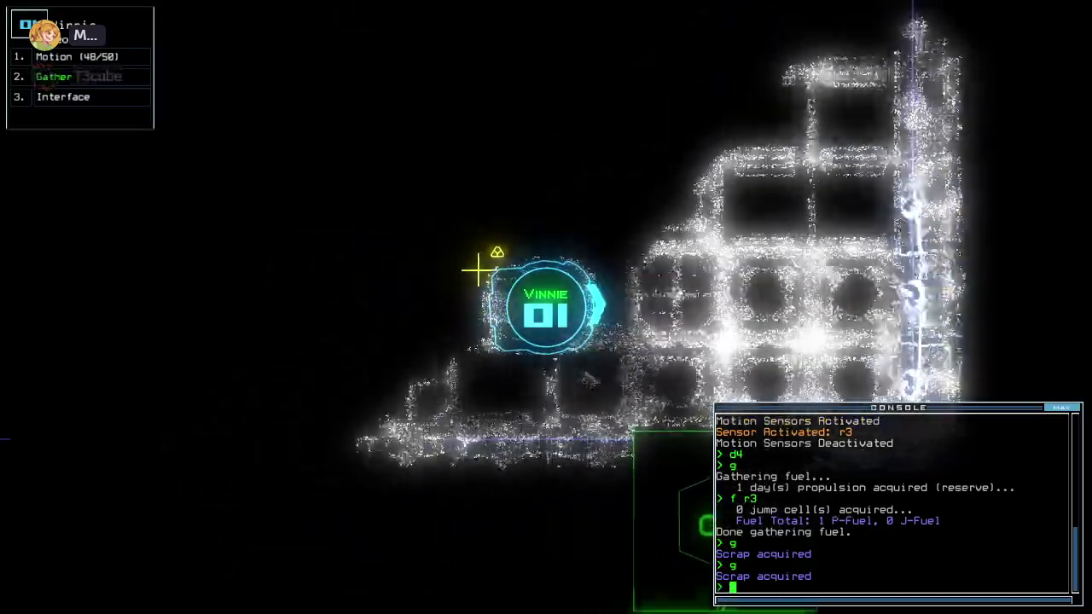
{"action": "type", "text": "g"}
{"action": "key", "text": "Return"}
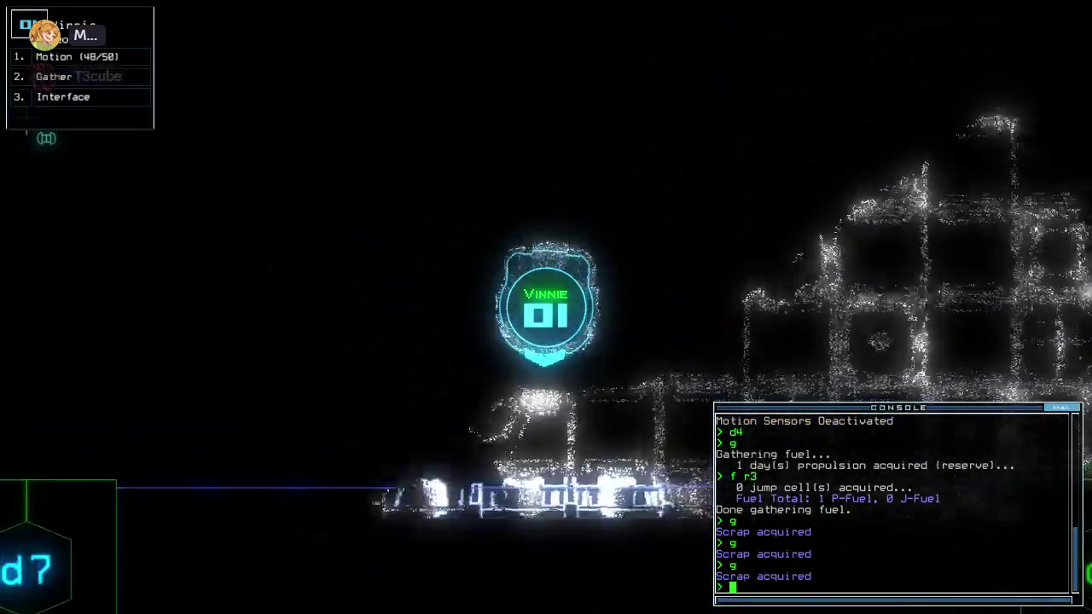
{"action": "type", "text": "d7"}
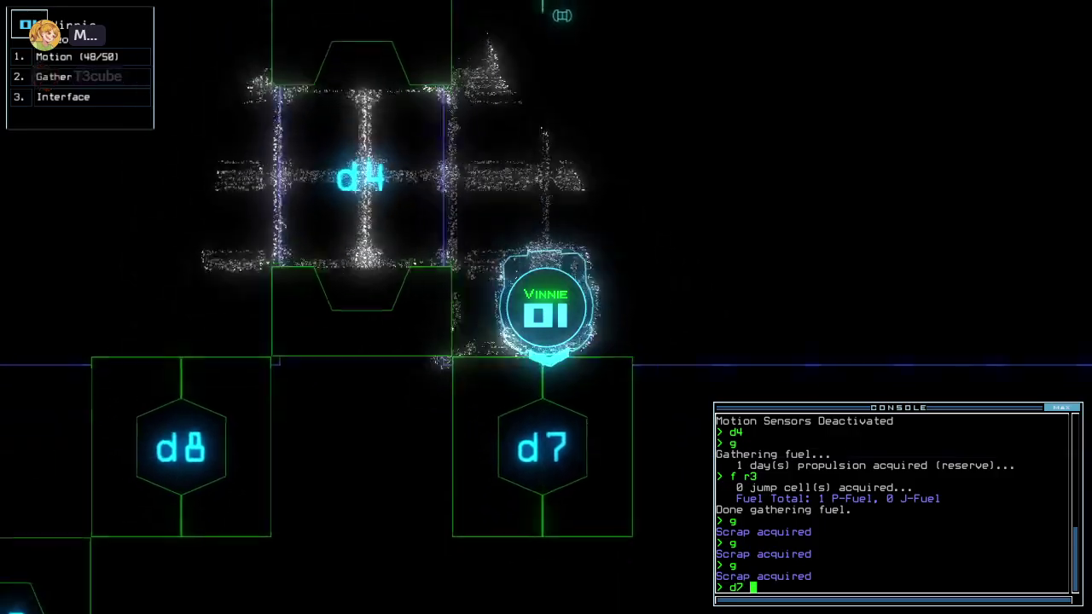
{"action": "key", "text": "Return"}
{"action": "type", "text": "cccc"}
{"action": "key", "text": "Return"}
{"action": "type", "text": "d"}
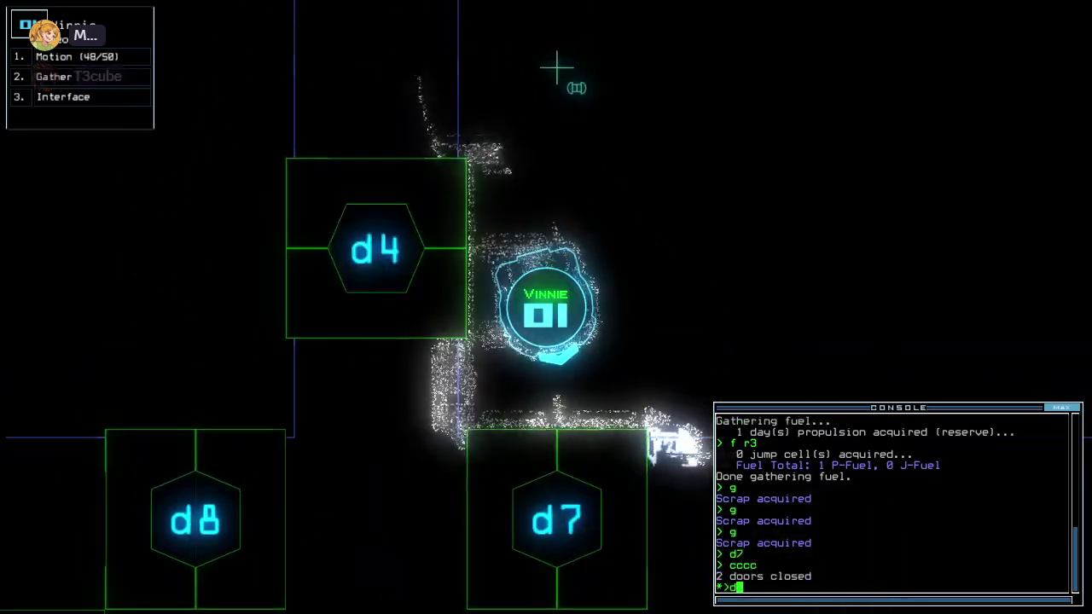
{"action": "type", "text": "4"}
{"action": "key", "text": "Return"}
{"action": "type", "text": "d7"}
{"action": "key", "text": "Return"}
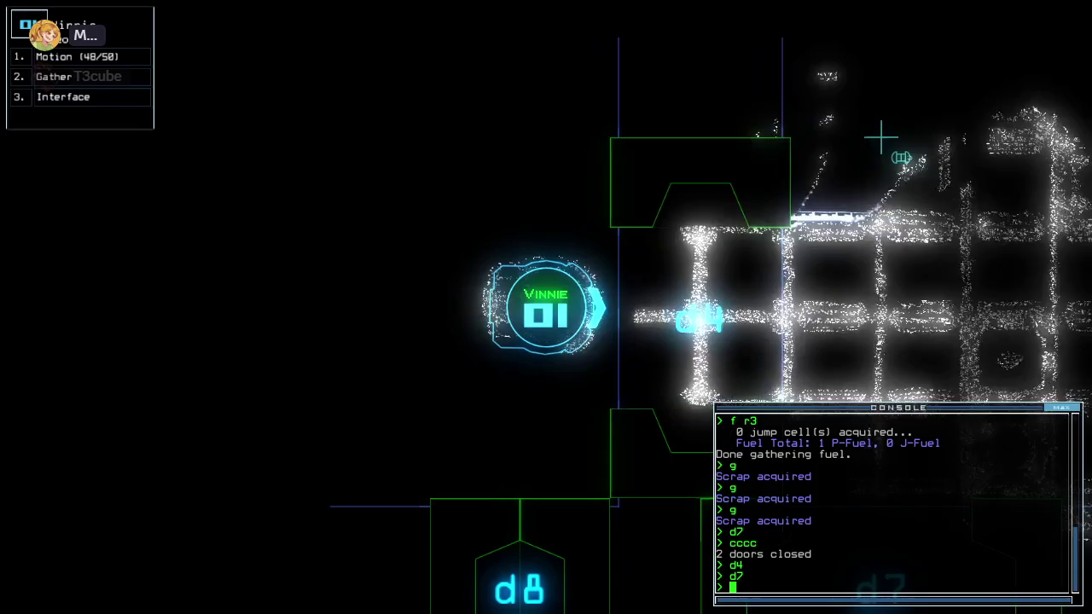
{"action": "type", "text": "mo"}
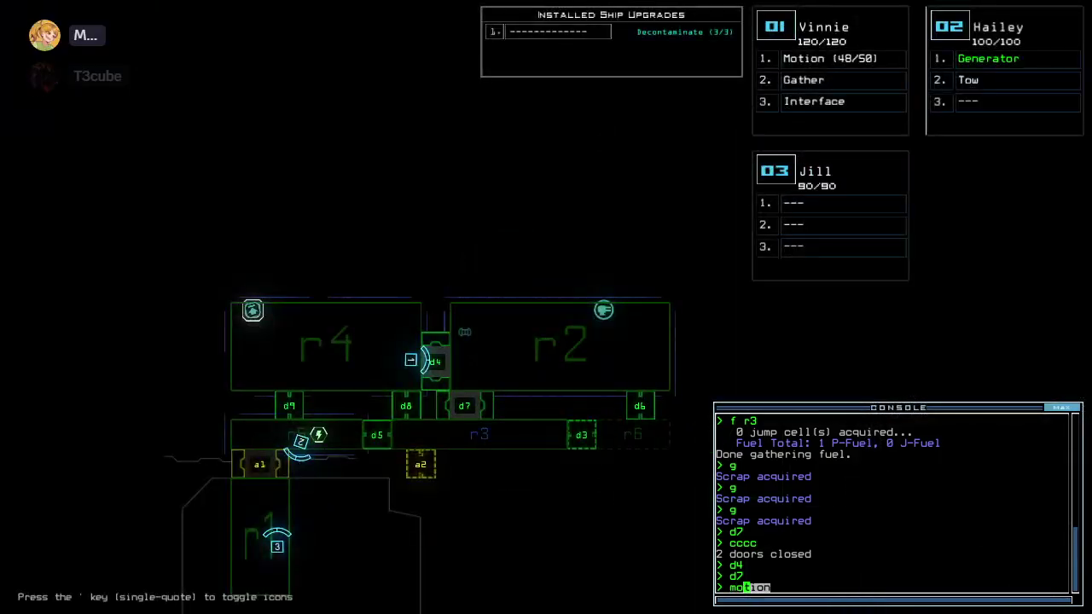
{"action": "type", "text": "tion"}
- Scan for motion, open doors d6 and d8, and drive the drone toward d3
{"action": "key", "text": "Return"}
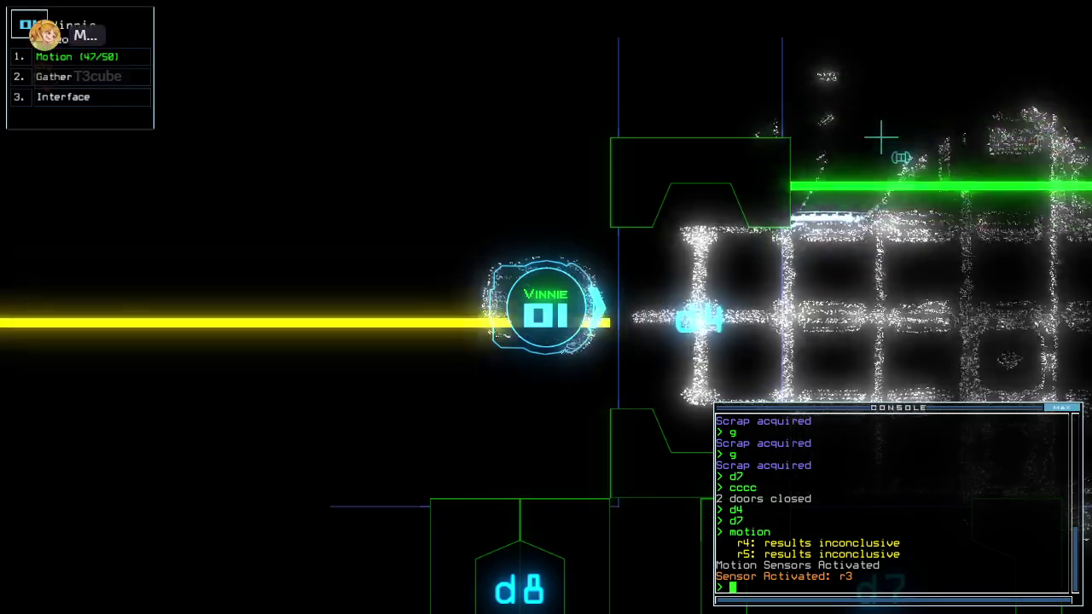
{"action": "type", "text": "d6"}
{"action": "key", "text": "Return"}
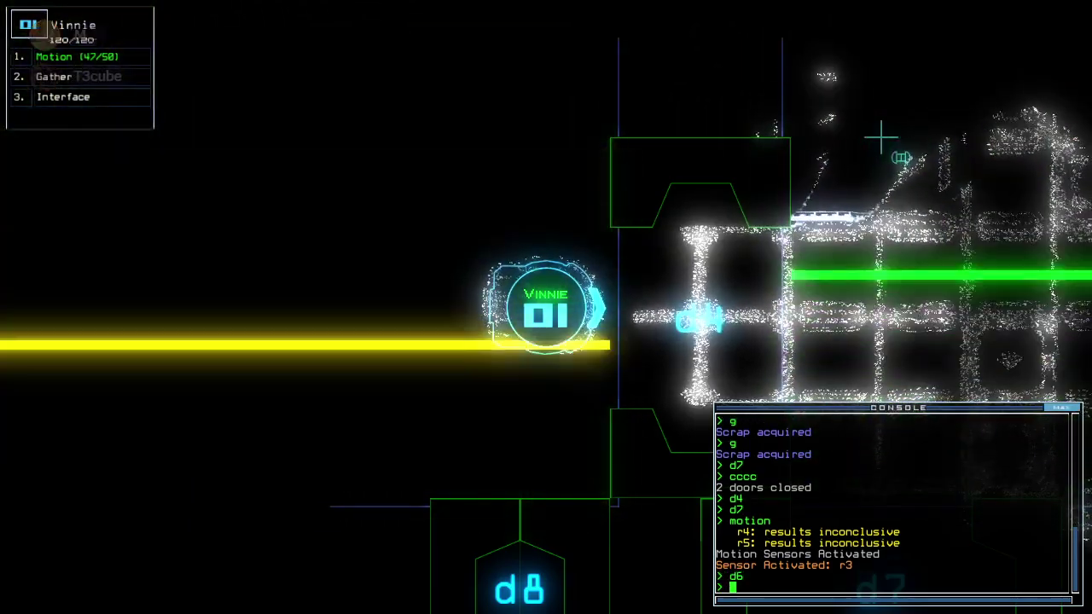
{"action": "type", "text": "cc"}
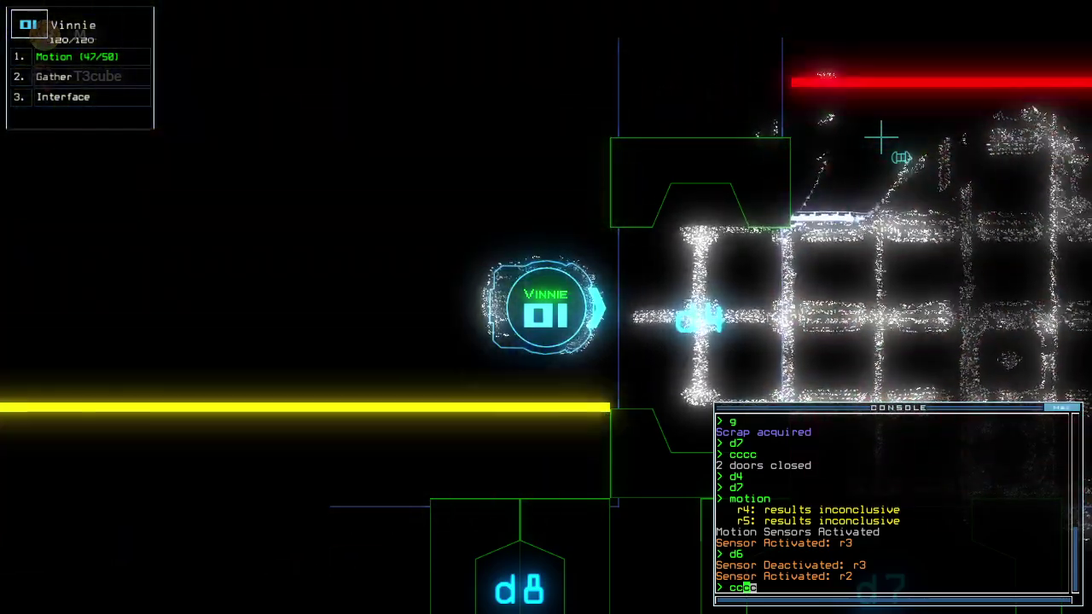
{"action": "type", "text": "cc"}
{"action": "key", "text": "Return"}
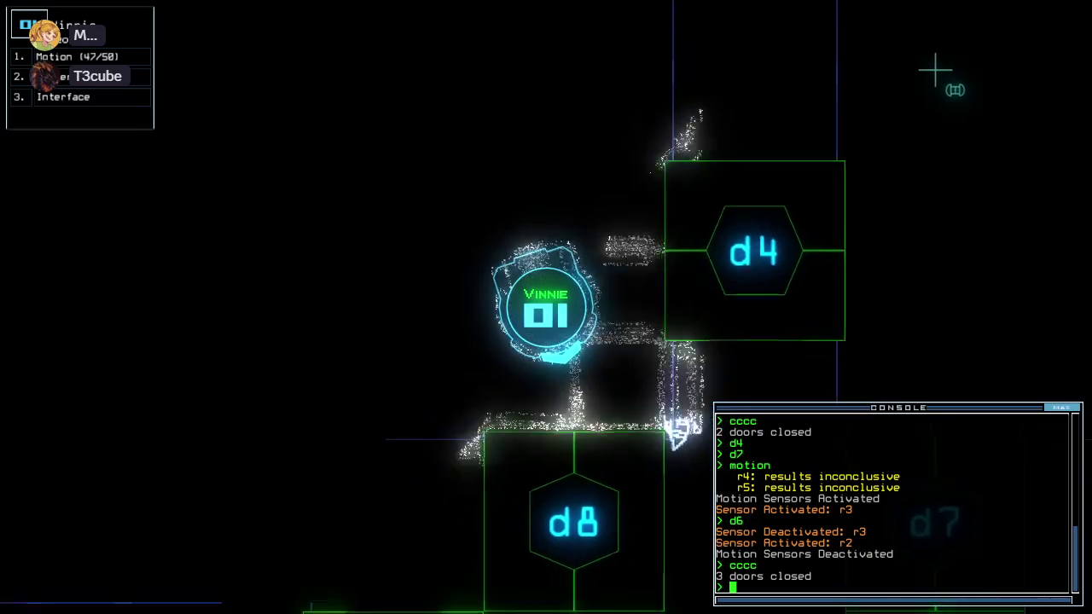
{"action": "type", "text": "d8"}
{"action": "key", "text": "Return"}
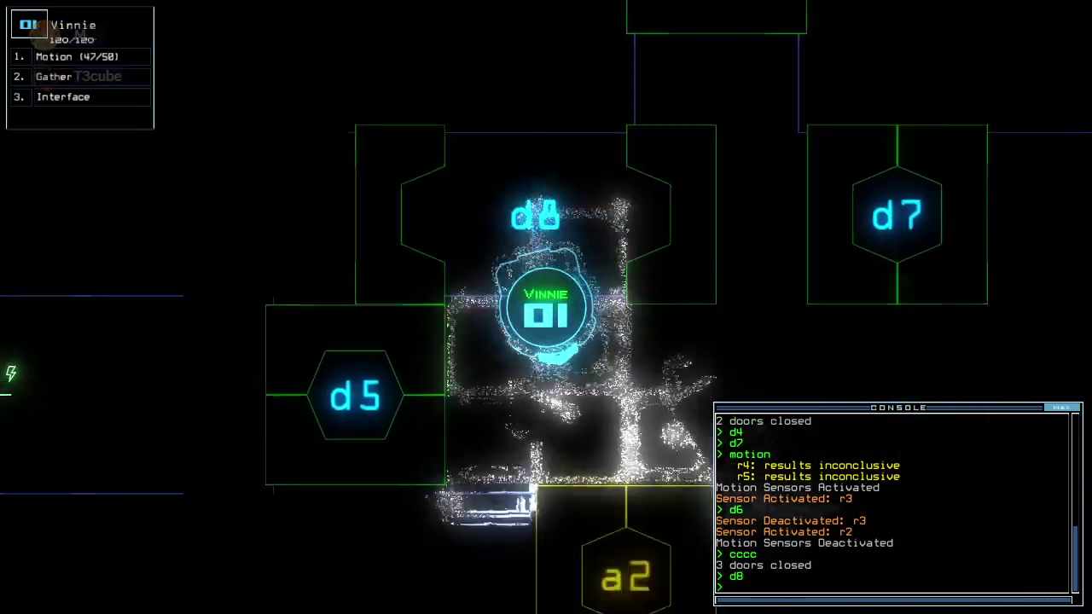
{"action": "key", "text": "Right"}
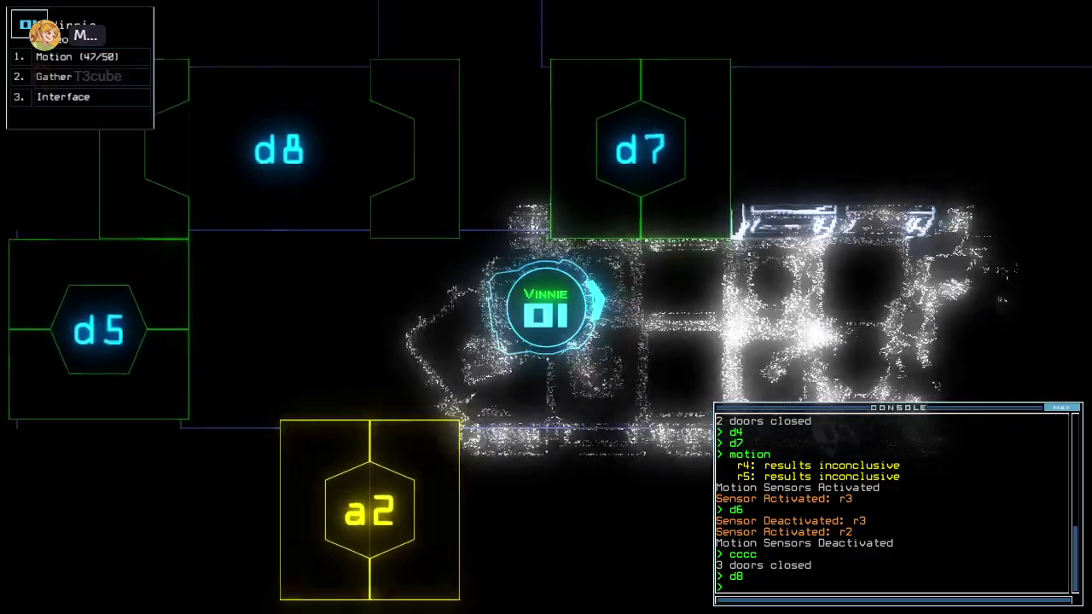
{"action": "key", "text": "Right"}
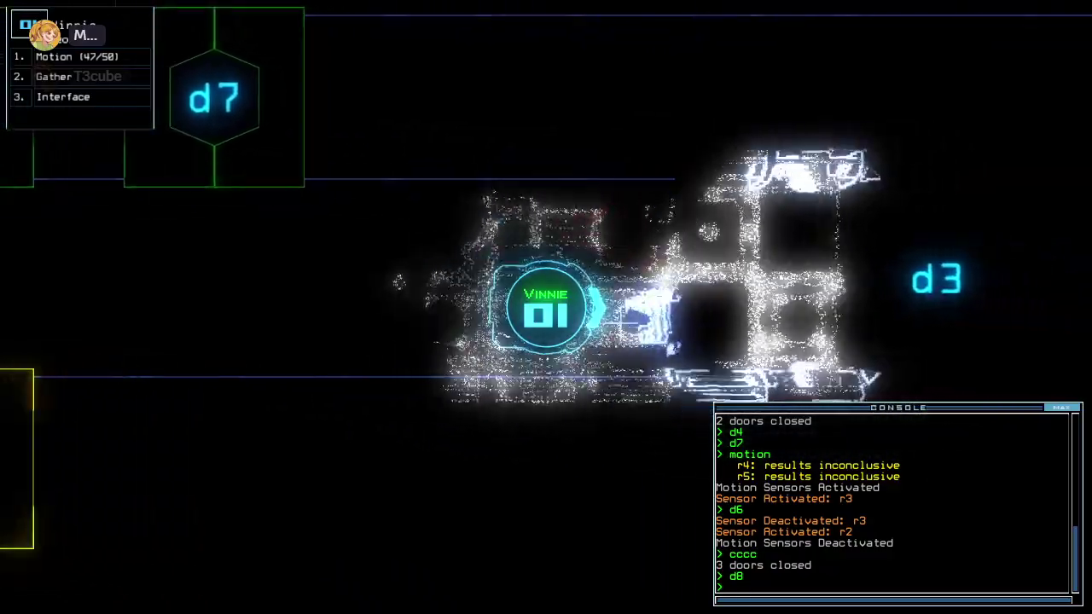
{"action": "type", "text": "motion"}
- Rescan, gather fuel in r3, check mission time, and pass through door d3
{"action": "key", "text": "Return"}
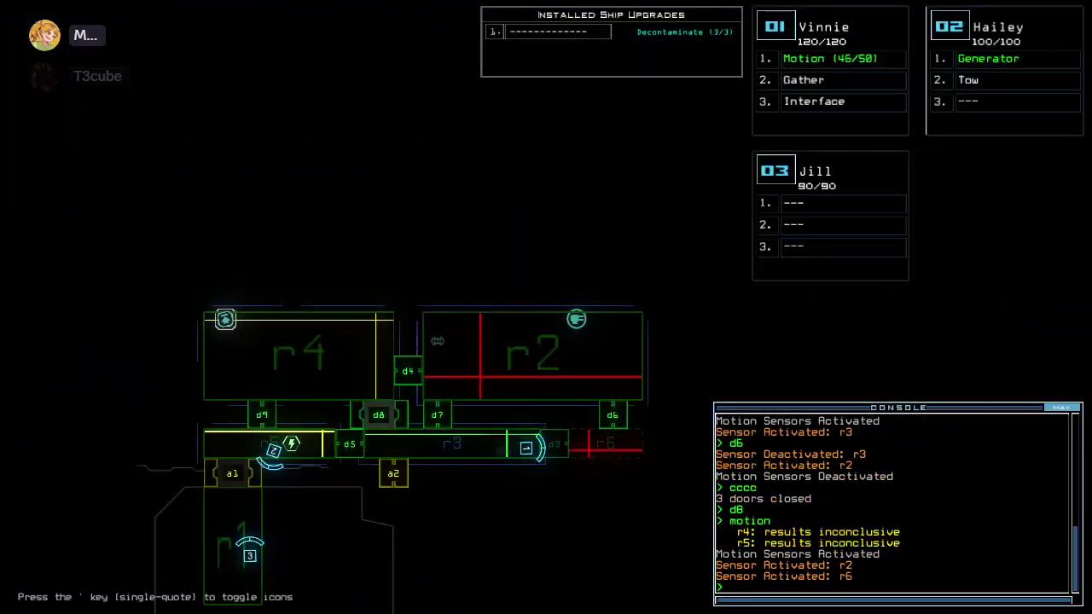
{"action": "type", "text": "6"}
{"action": "key", "text": "Return"}
{"action": "type", "text": "f r3"}
{"action": "key", "text": "Return"}
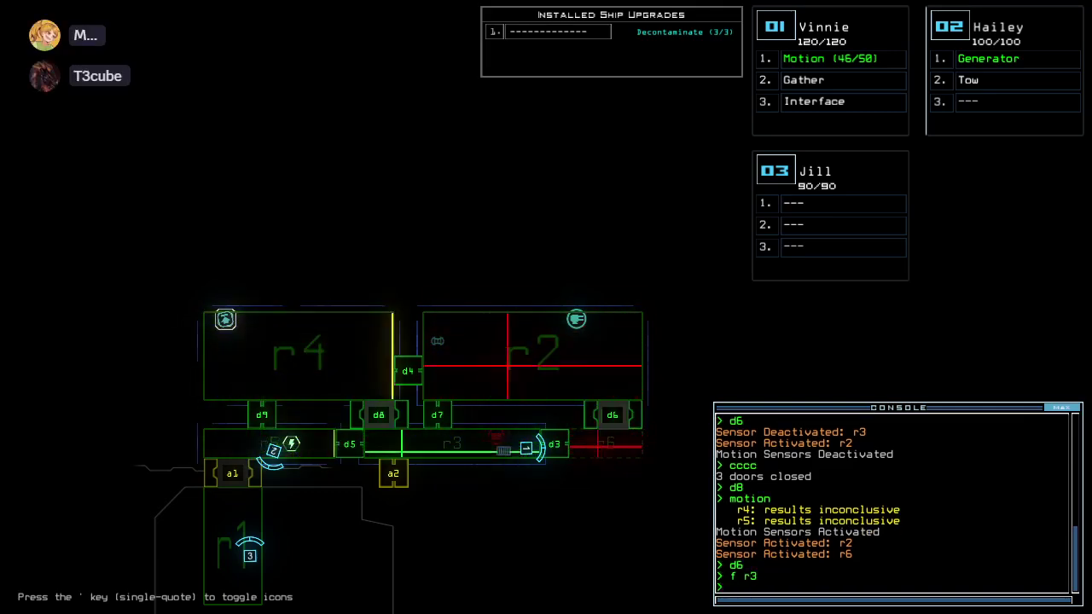
{"action": "type", "text": "te"}
{"action": "key", "text": "Return"}
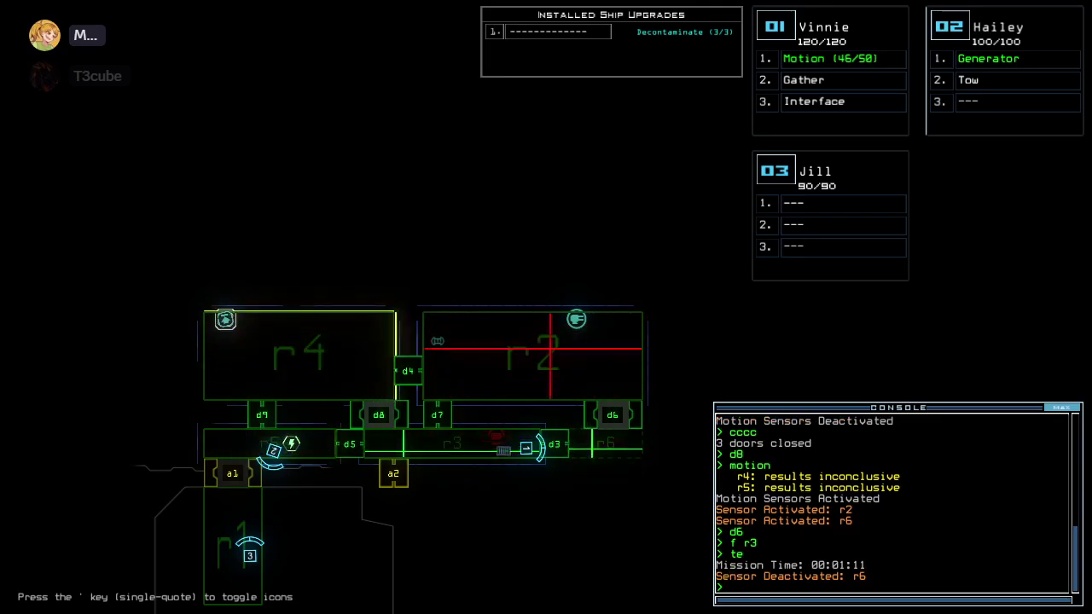
{"action": "type", "text": "cccc"}
{"action": "key", "text": "Return"}
{"action": "type", "text": "d3"}
{"action": "key", "text": "Return"}
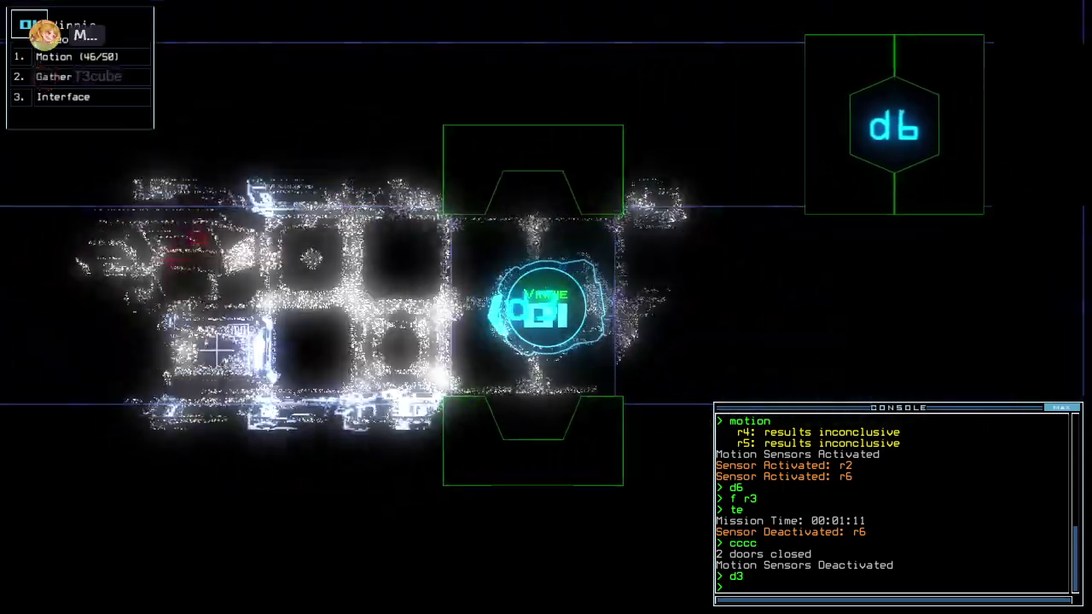
{"action": "type", "text": "cccc"}
{"action": "key", "text": "Return"}
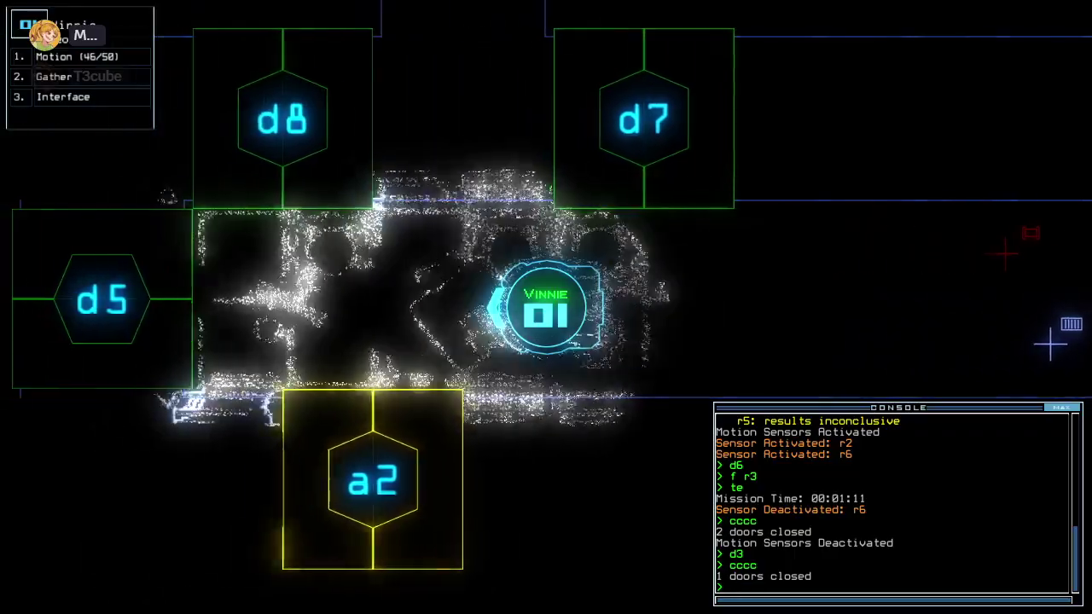
{"action": "type", "text": "d5"}
- Vent room r3 through d5, a2 and d7, and send drone 2 back to r1
{"action": "key", "text": "Return"}
{"action": "type", "text": "d5"}
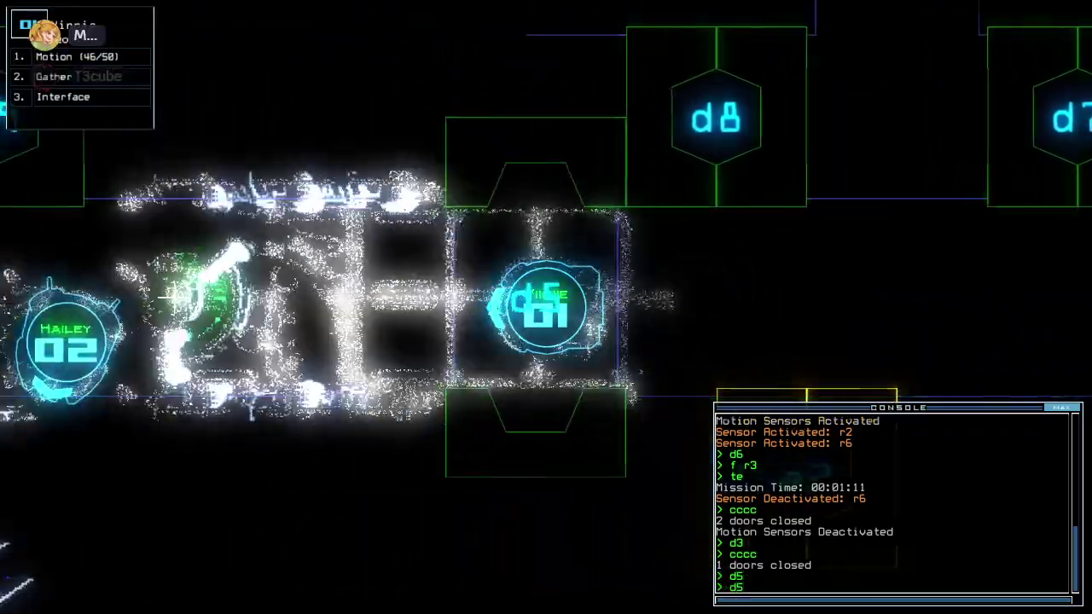
{"action": "type", "text": " a2 d7"}
{"action": "key", "text": "Return"}
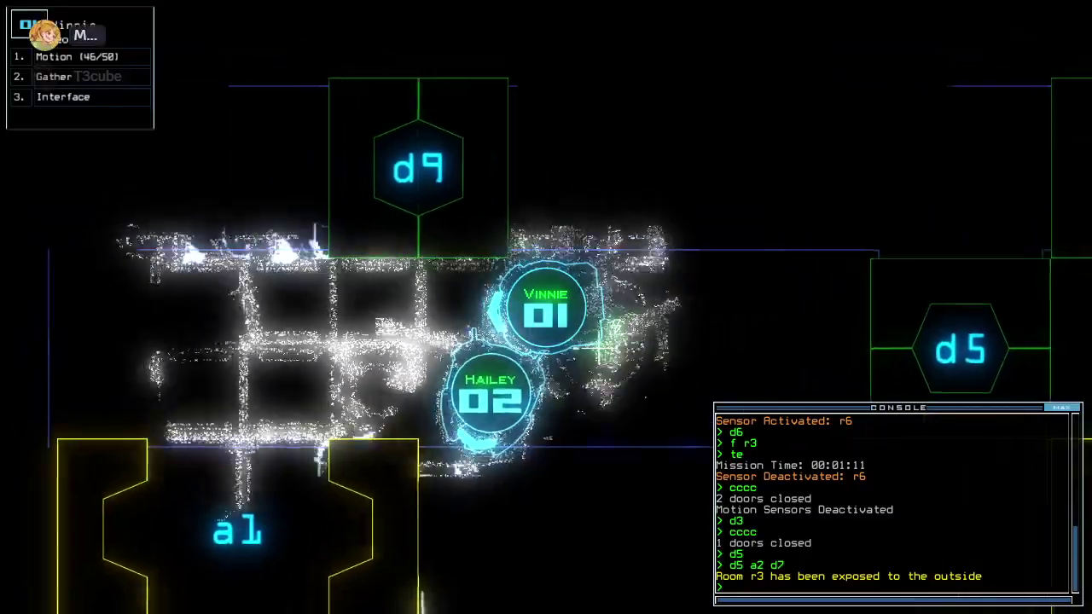
{"action": "type", "text": "back 2"}
{"action": "key", "text": "Return"}
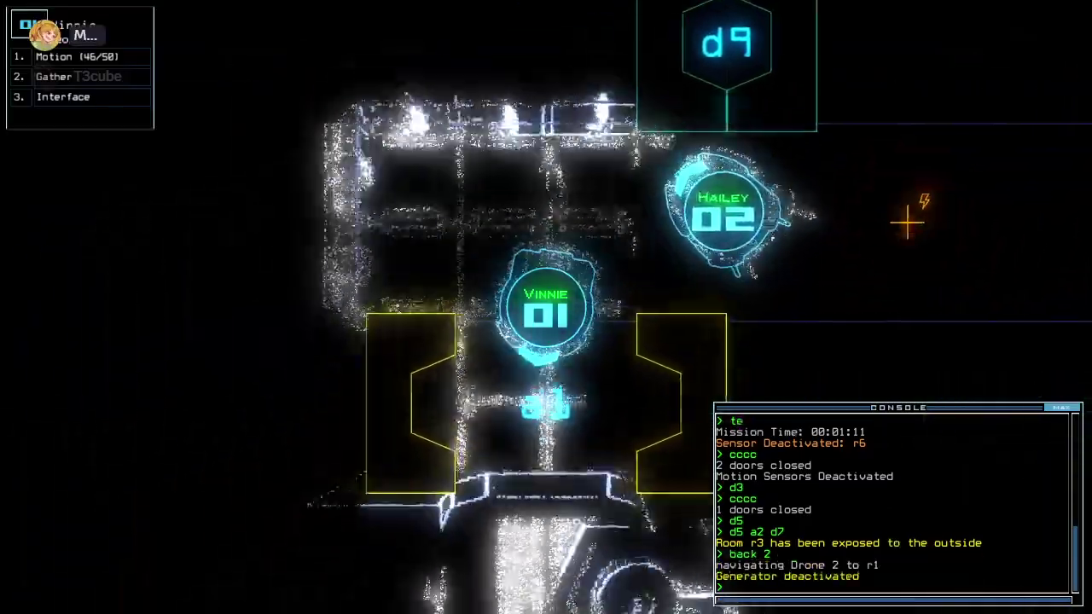
{"action": "key", "text": "Tab"}
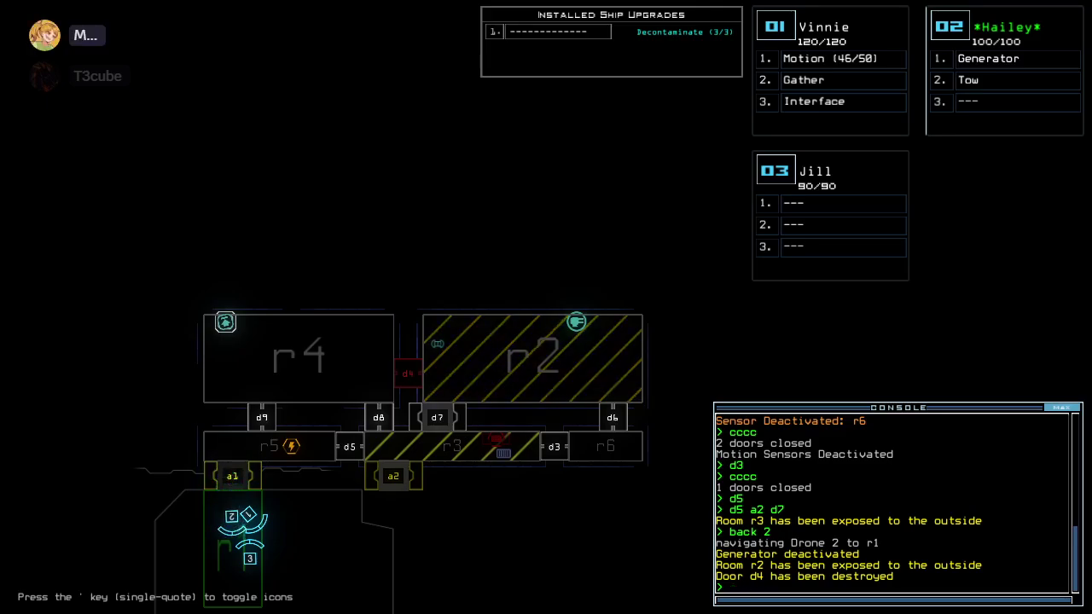
{"action": "key", "text": "Tab"}
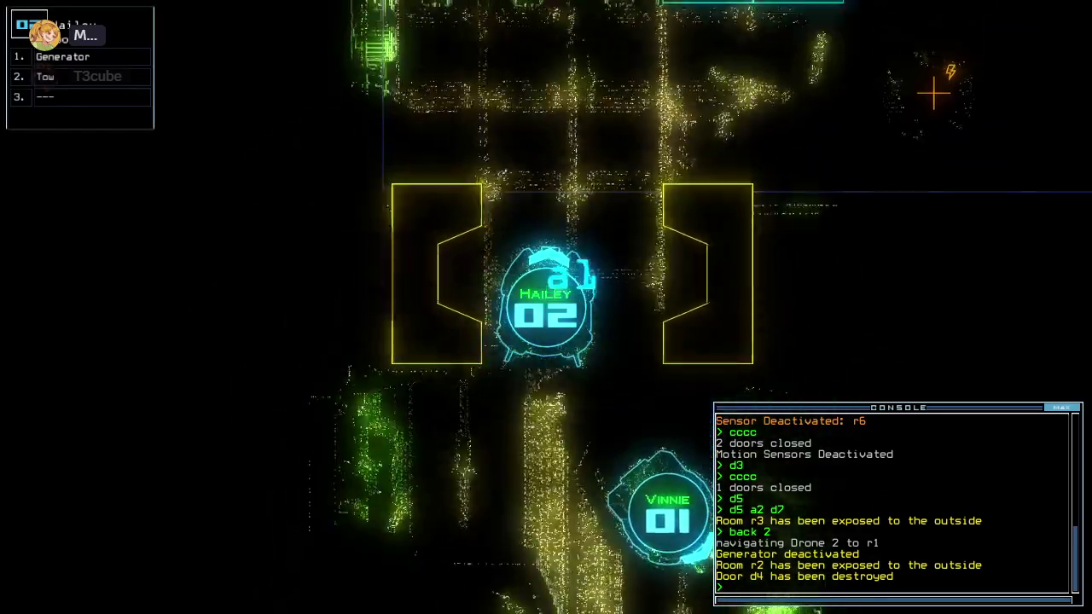
{"action": "type", "text": "ge"}
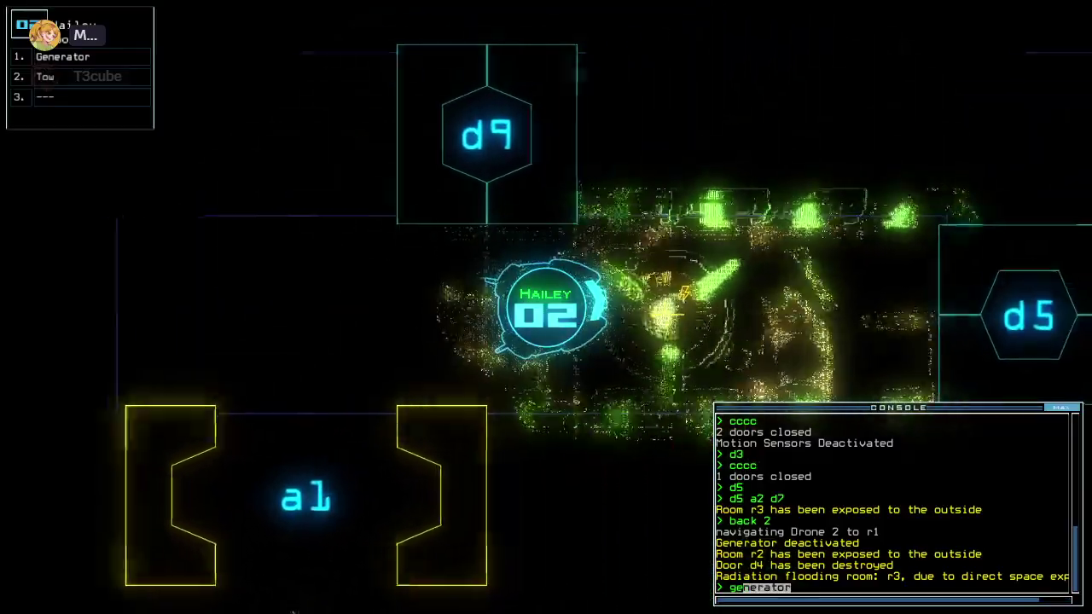
- Power Hailey's generator, open d9, and tow the Quarantine Bypass
{"action": "key", "text": "Return"}
{"action": "type", "text": "d9"}
{"action": "key", "text": "Return"}
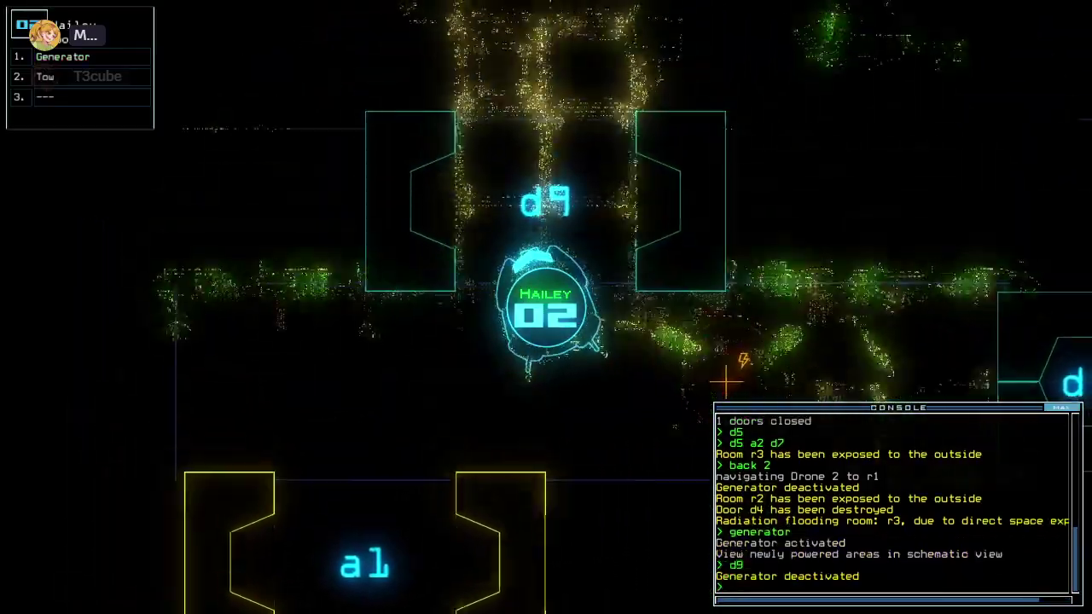
{"action": "type", "text": "to"}
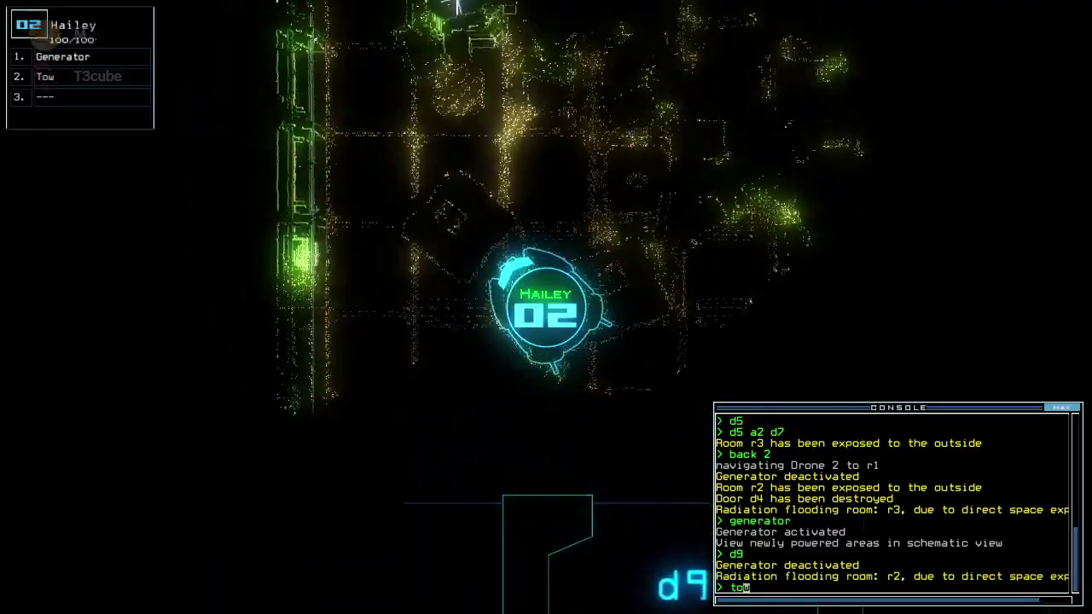
{"action": "key", "text": "Return"}
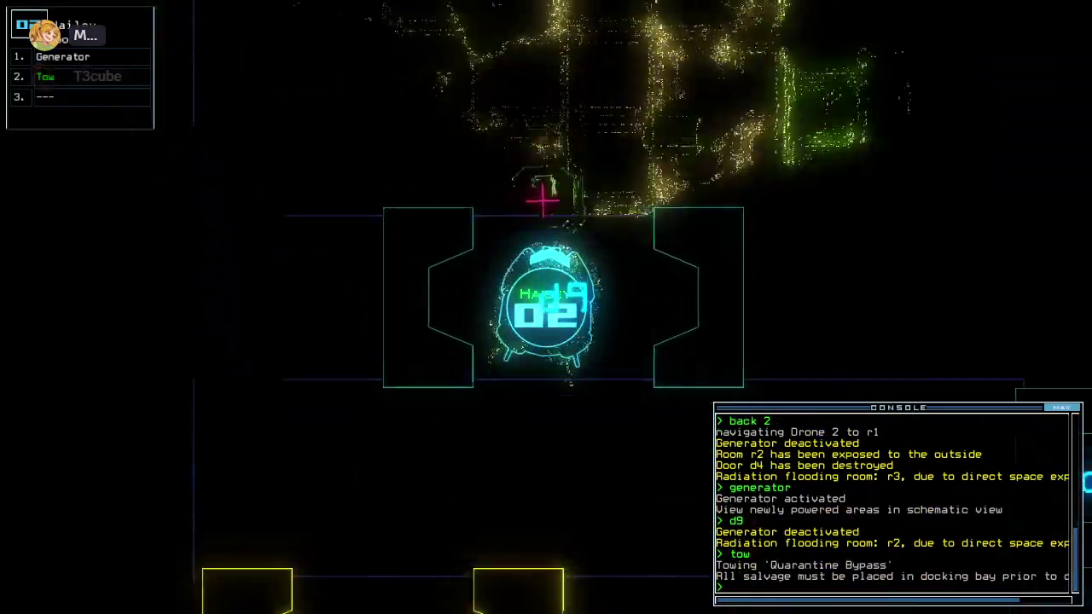
{"action": "type", "text": "oo"}
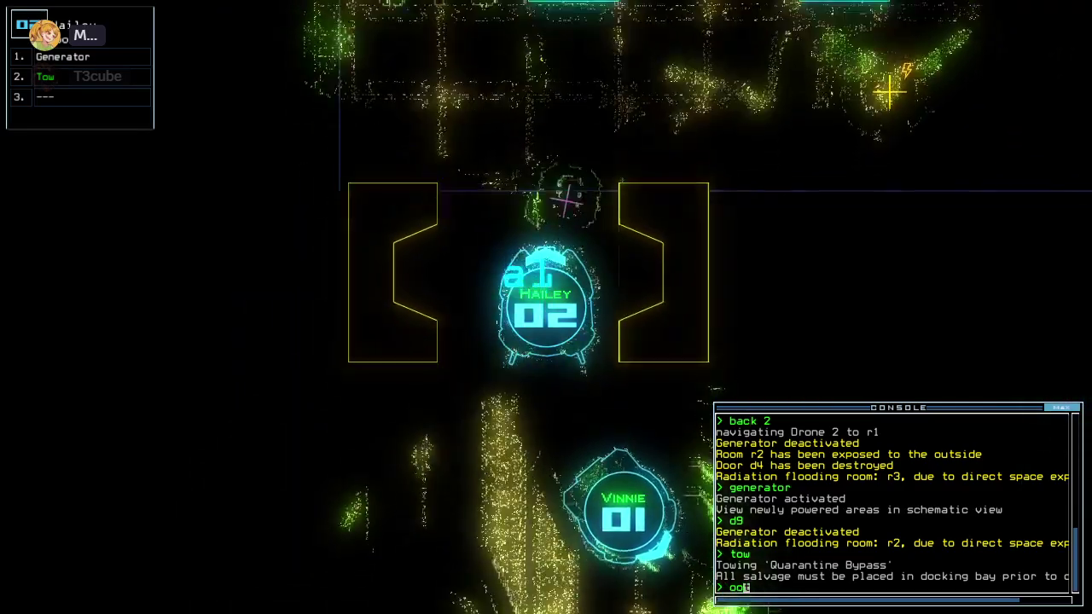
{"action": "type", "text": "t"}
- Leave the derelict, accept the 695 score, and view the friends daily leaderboard
{"action": "key", "text": "Return"}
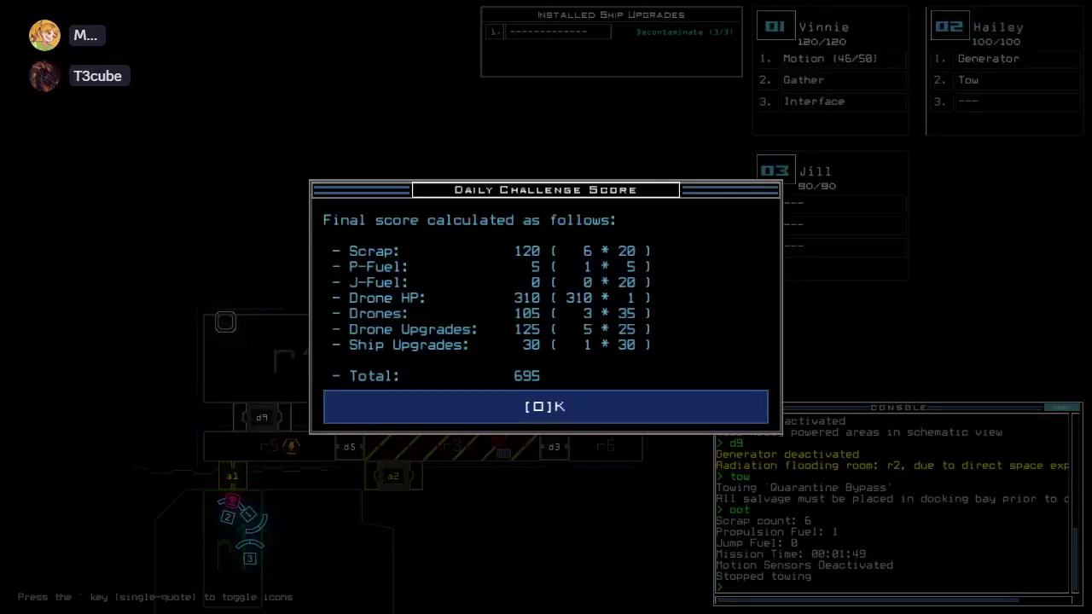
{"action": "key", "text": "o"}
{"action": "key", "text": "f"}
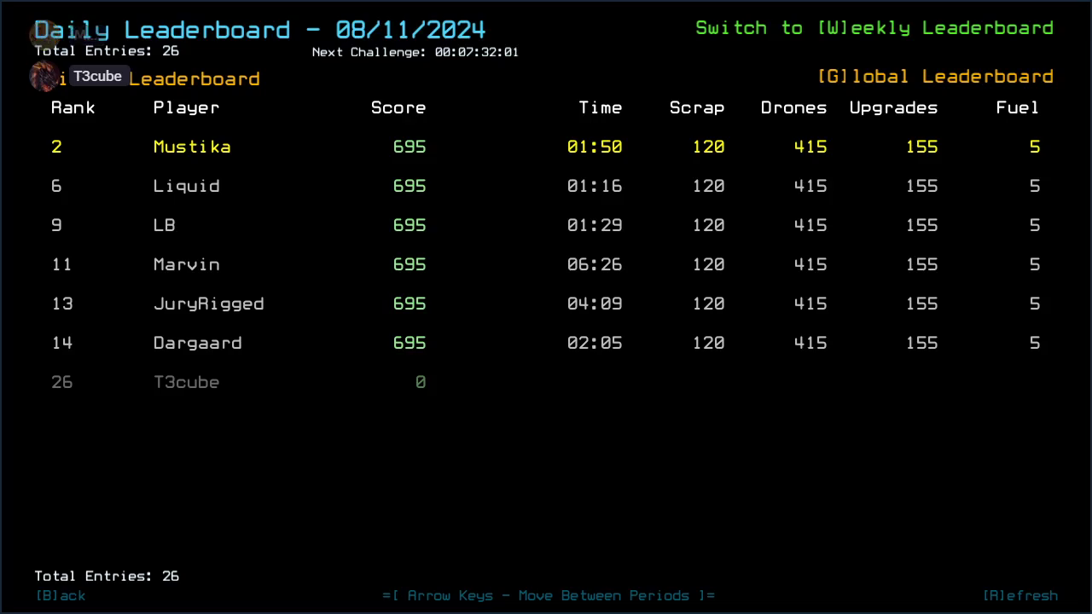
- Launch the next run, check Medical Outpost status, and move Tow to Drone 2, Pry to Drone 1
{"action": "key", "text": "b"}
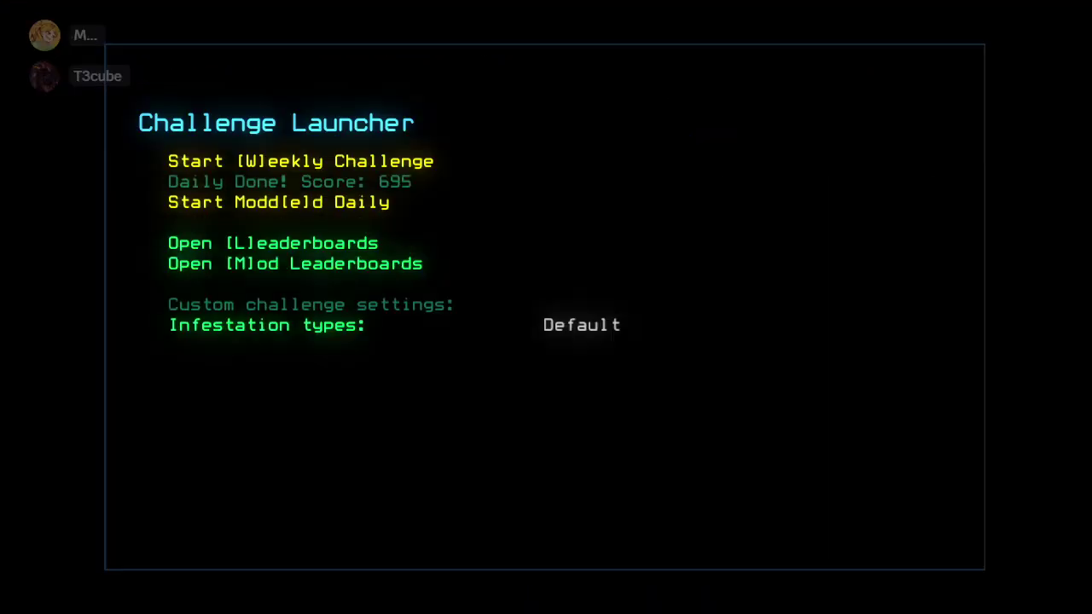
{"action": "key", "text": "w"}
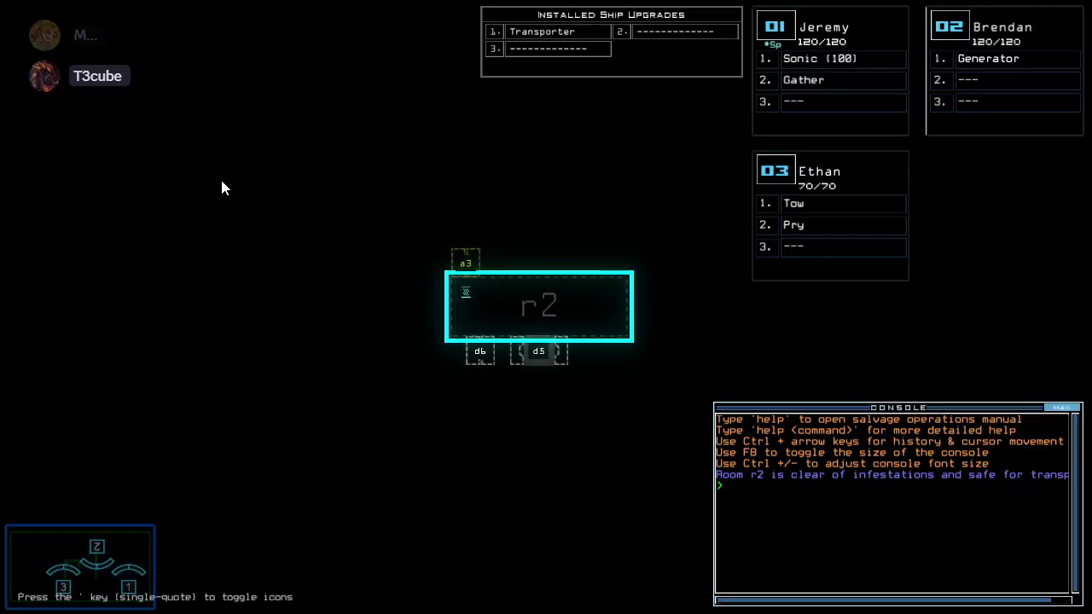
{"action": "type", "text": "status"}
{"action": "key", "text": "Return"}
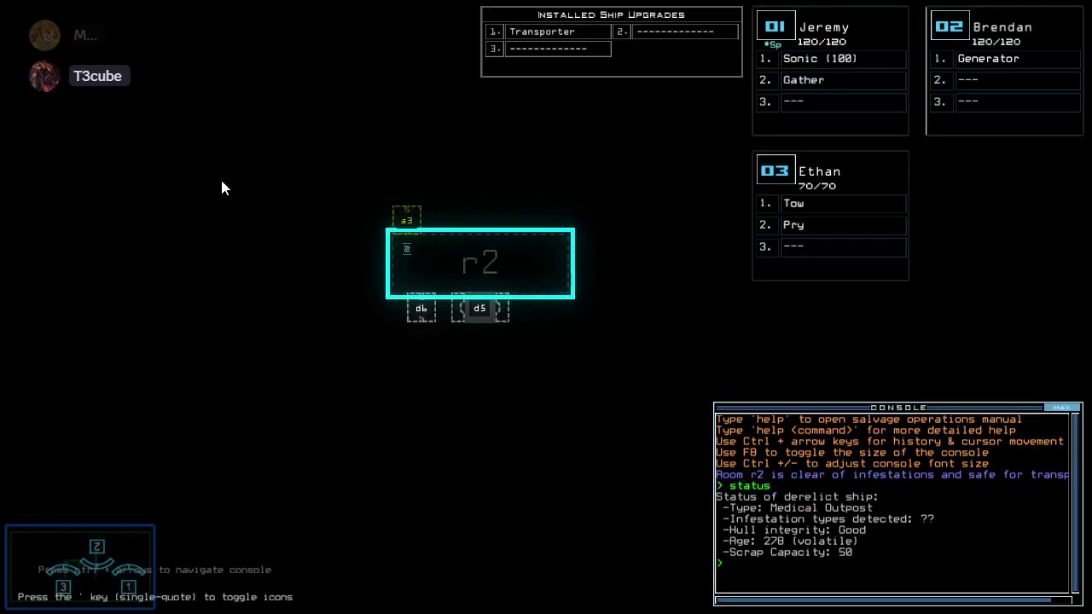
{"action": "type", "text": "set "}
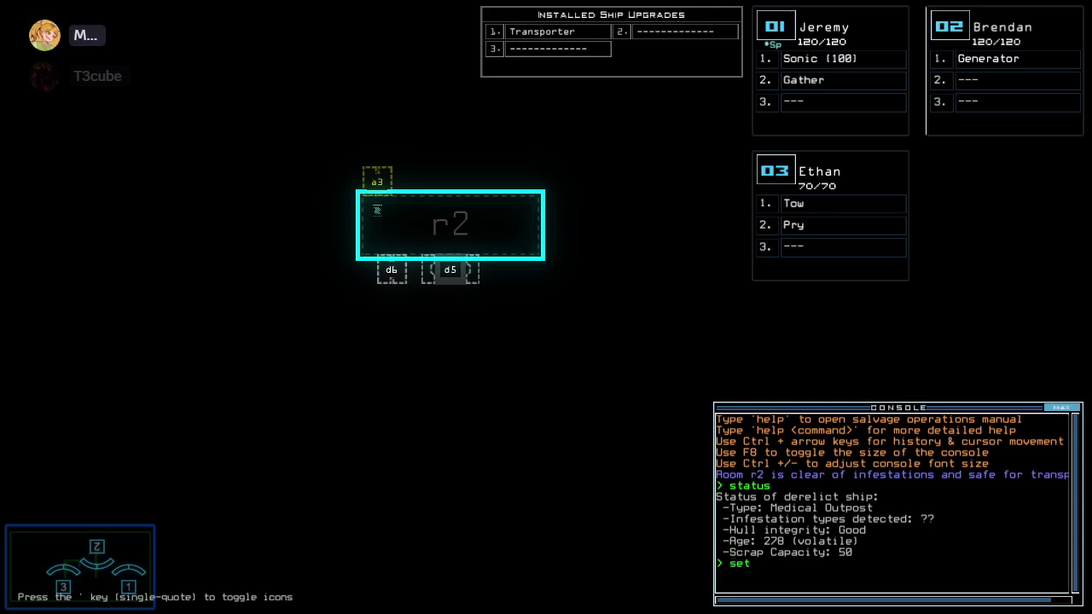
{"action": "type", "text": "3;set 2;sup"}
{"action": "key", "text": "Return"}
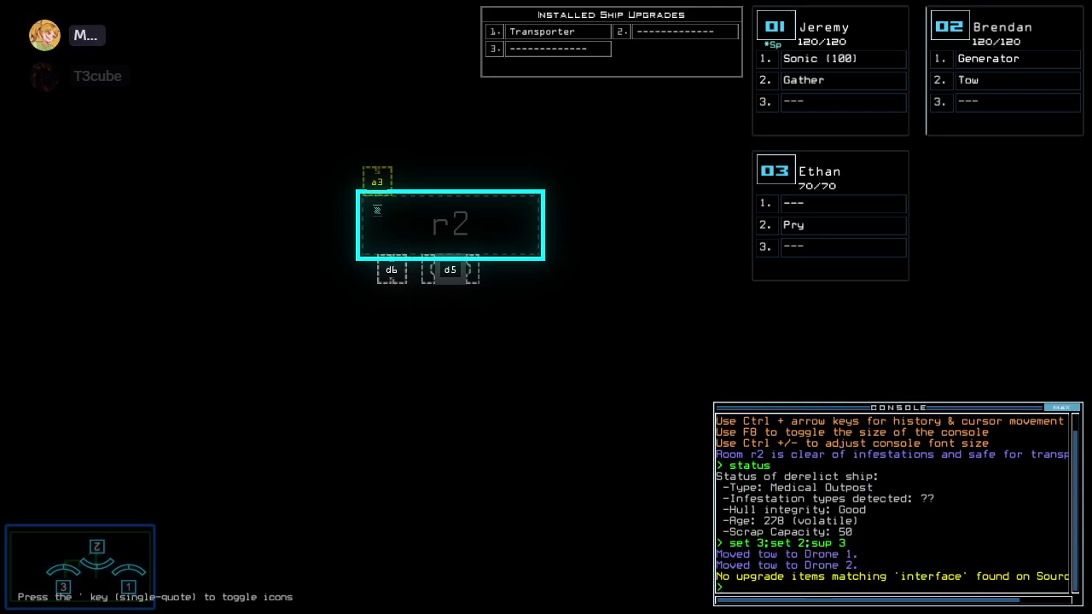
{"action": "type", "text": "swap 3 pr"}
{"action": "key", "text": "Return"}
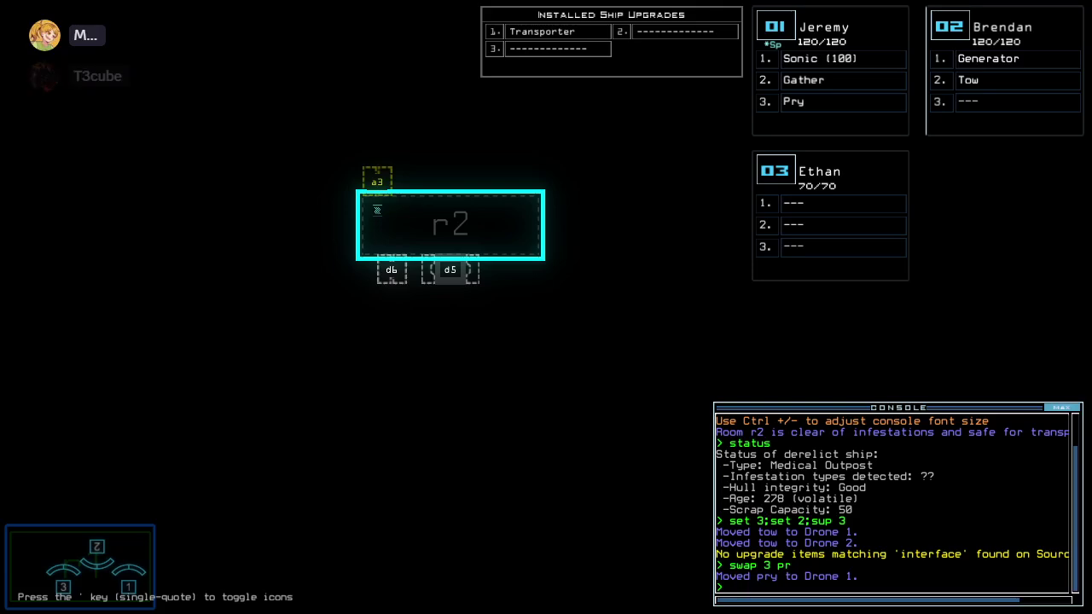
{"action": "type", "text": "transport 1 2 r2"}
- Transport drones 1 and 2 to r2, activate its generator, and collect scrap
{"action": "key", "text": "Return"}
{"action": "type", "text": "g"}
{"action": "key", "text": "Return"}
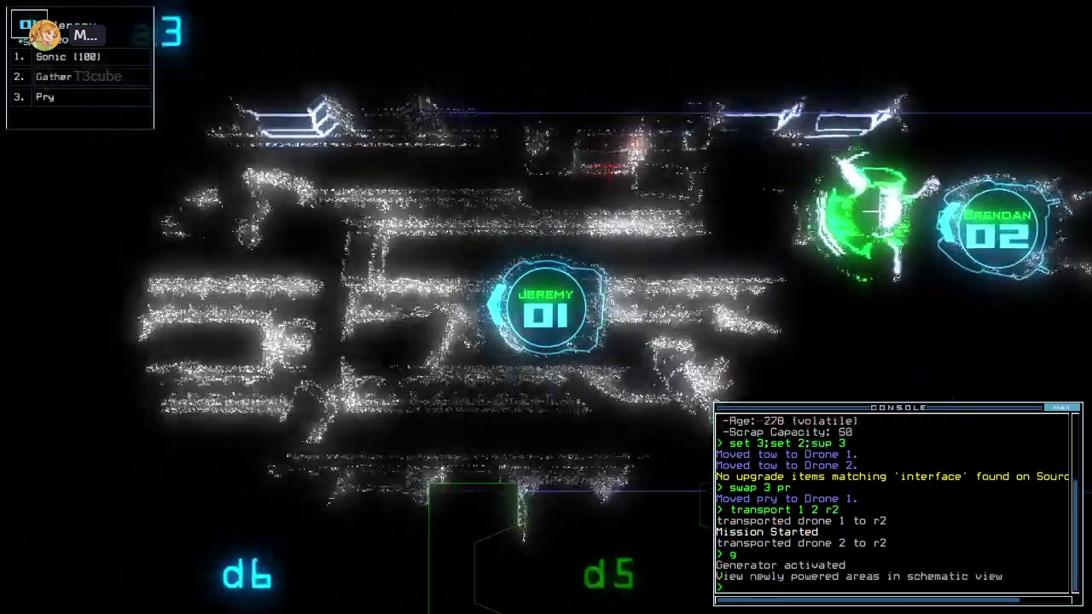
{"action": "type", "text": "g"}
{"action": "key", "text": "Return"}
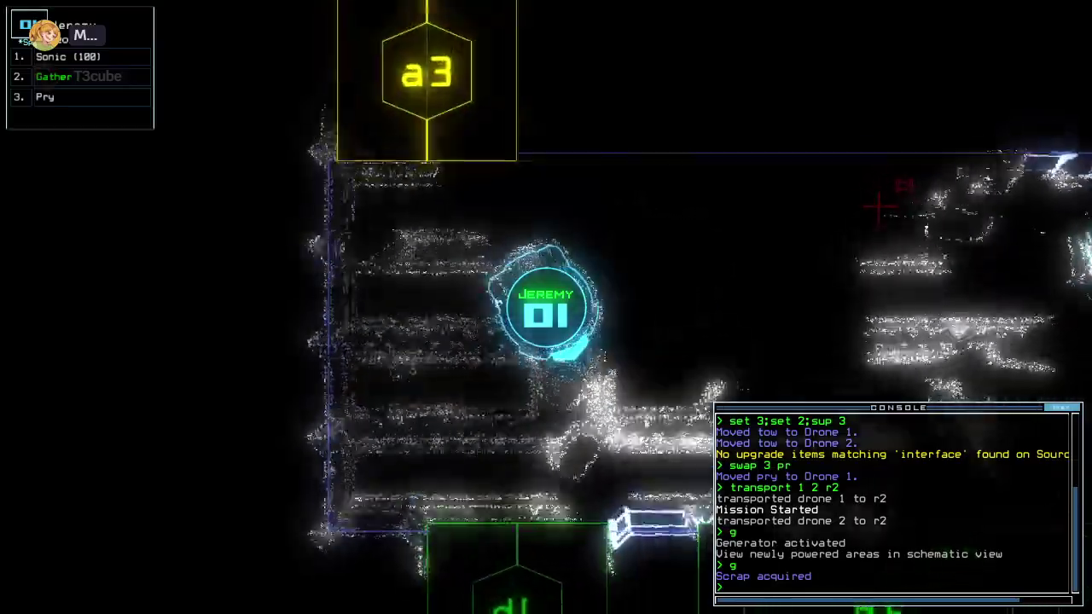
{"action": "key", "text": "Down"}
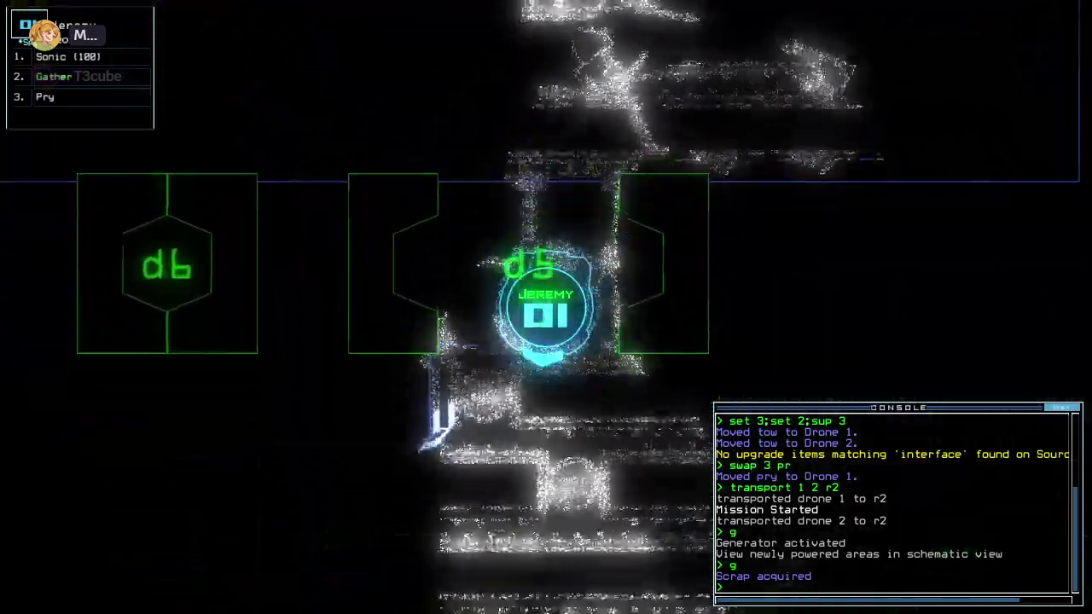
{"action": "key", "text": "Down"}
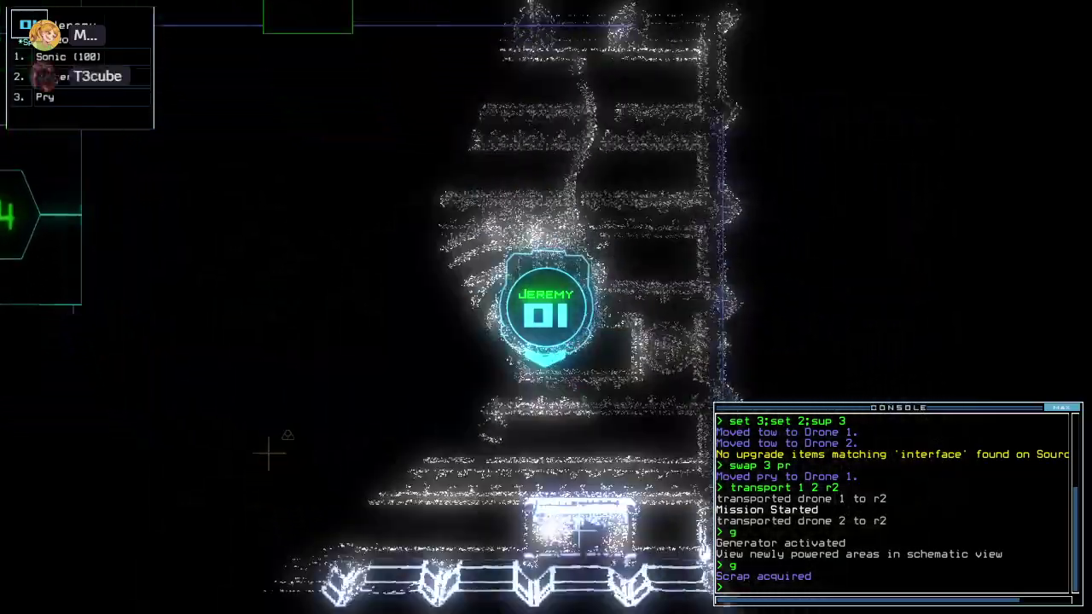
{"action": "type", "text": "g"}
{"action": "key", "text": "Return"}
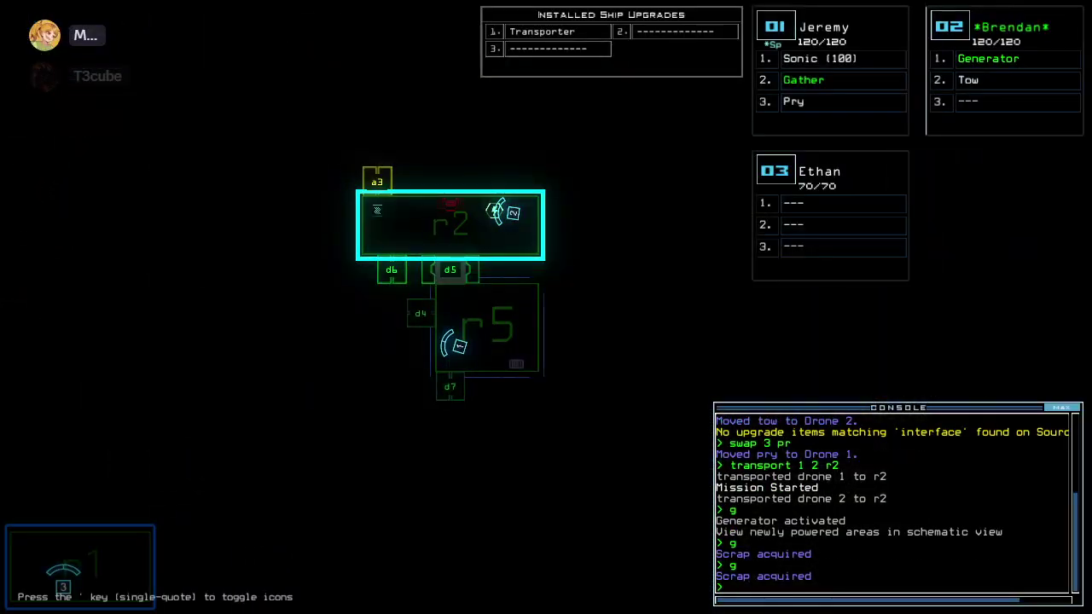
{"action": "type", "text": "xx r5"}
- Open the doors to r5, send drone 1 to d4, and gather fuel
{"action": "key", "text": "Return"}
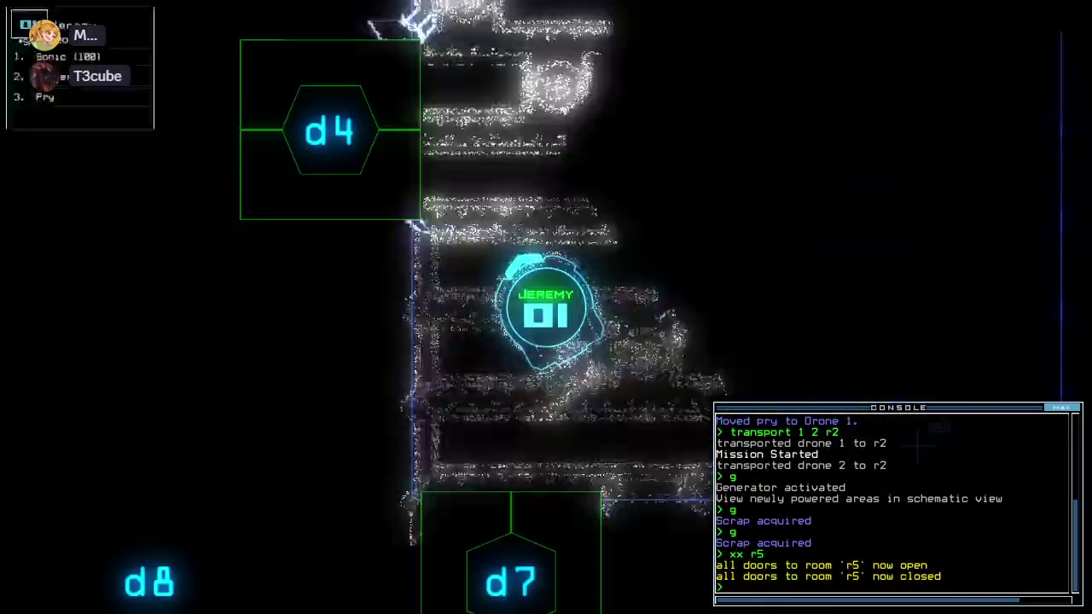
{"action": "type", "text": "d4"}
{"action": "key", "text": "Return"}
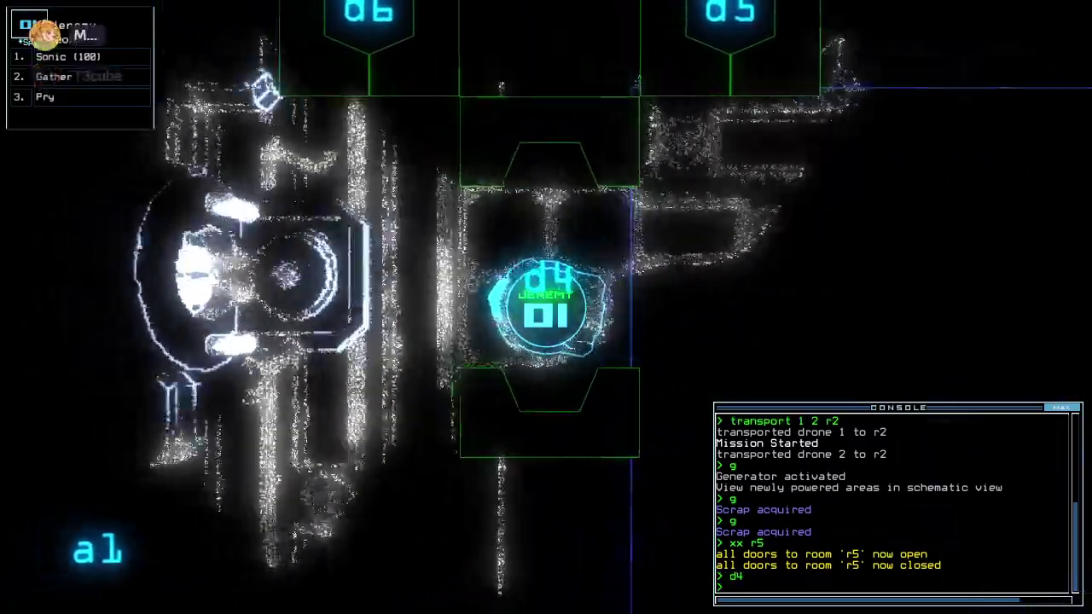
{"action": "type", "text": "g"}
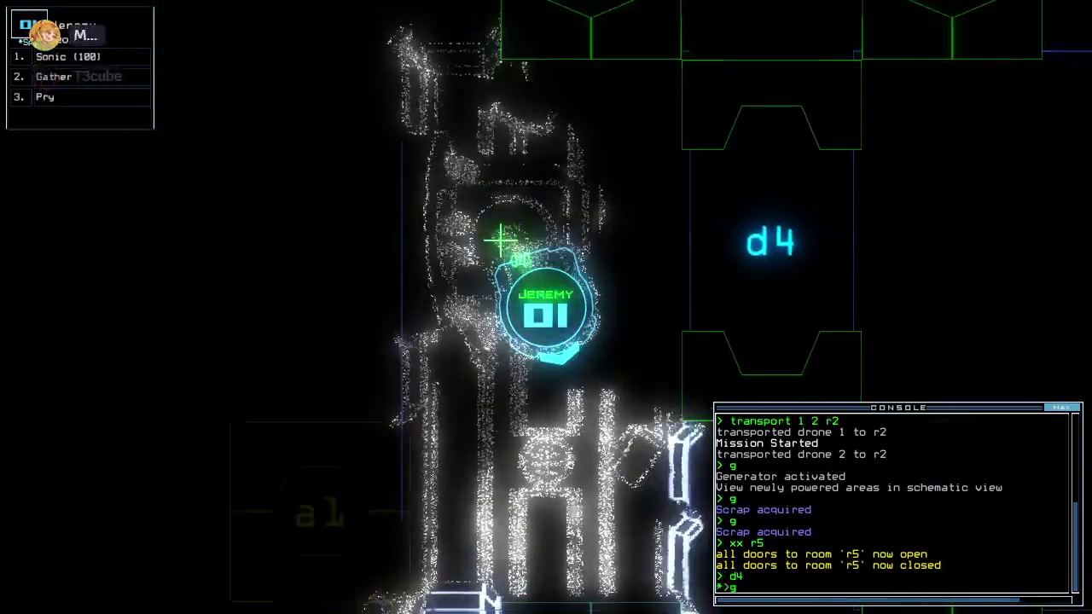
{"action": "key", "text": "Return"}
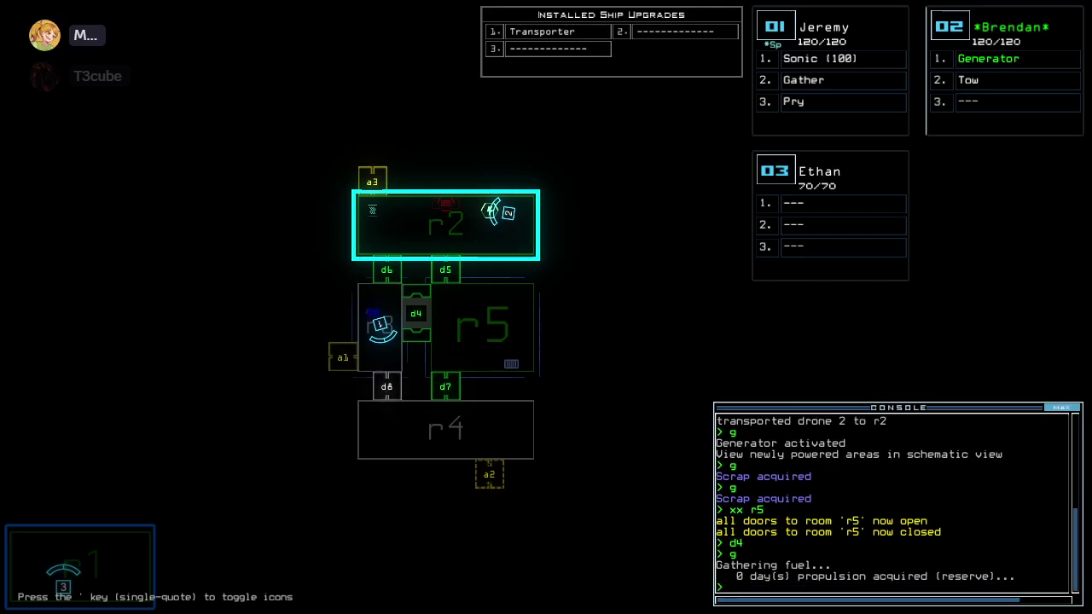
{"action": "key", "text": "Tab"}
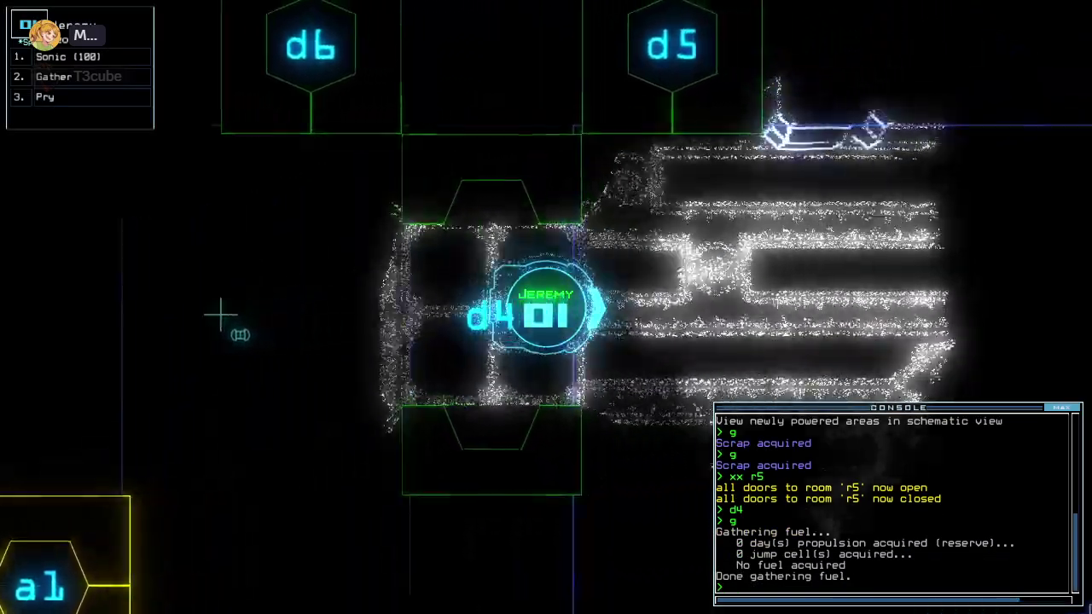
{"action": "type", "text": "cccc"}
{"action": "key", "text": "Return"}
{"action": "type", "text": "d7"}
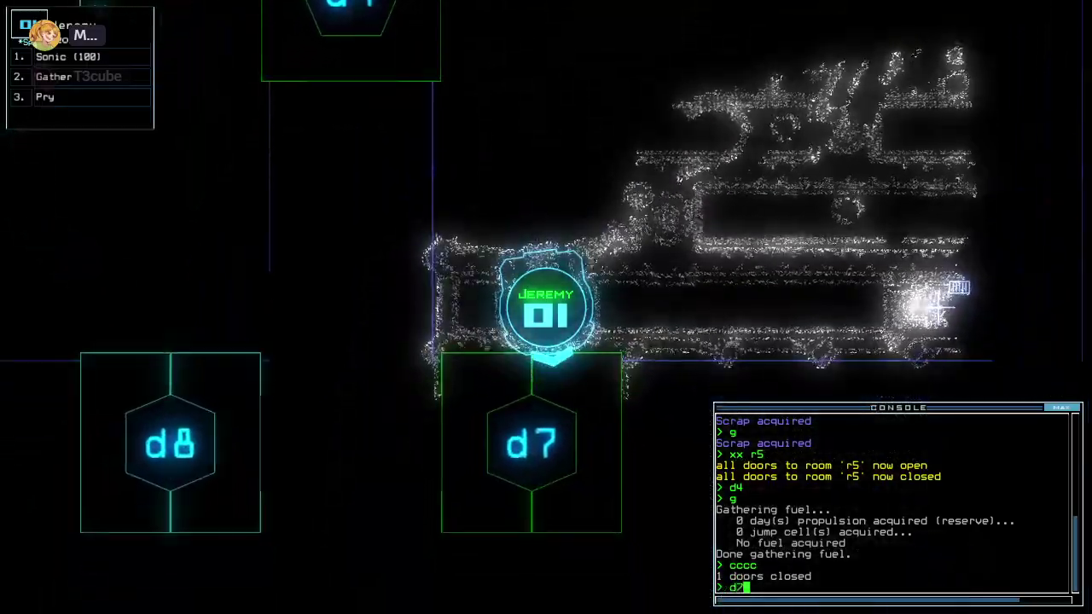
- Send drone 1 through d7 and collect all the scrap in room r4
{"action": "key", "text": "Return"}
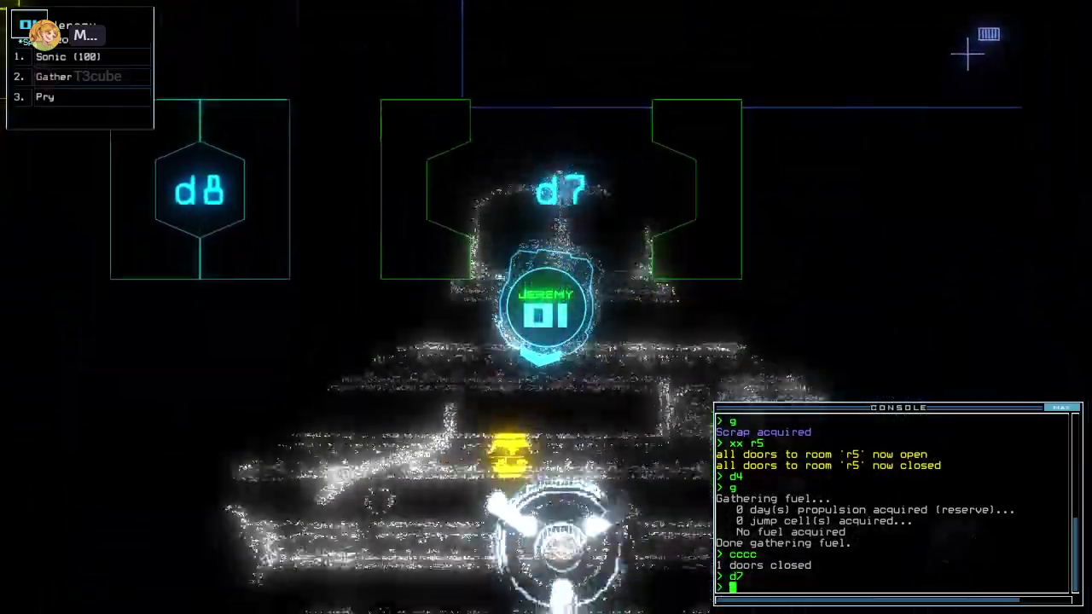
{"action": "type", "text": "g"}
{"action": "key", "text": "Return"}
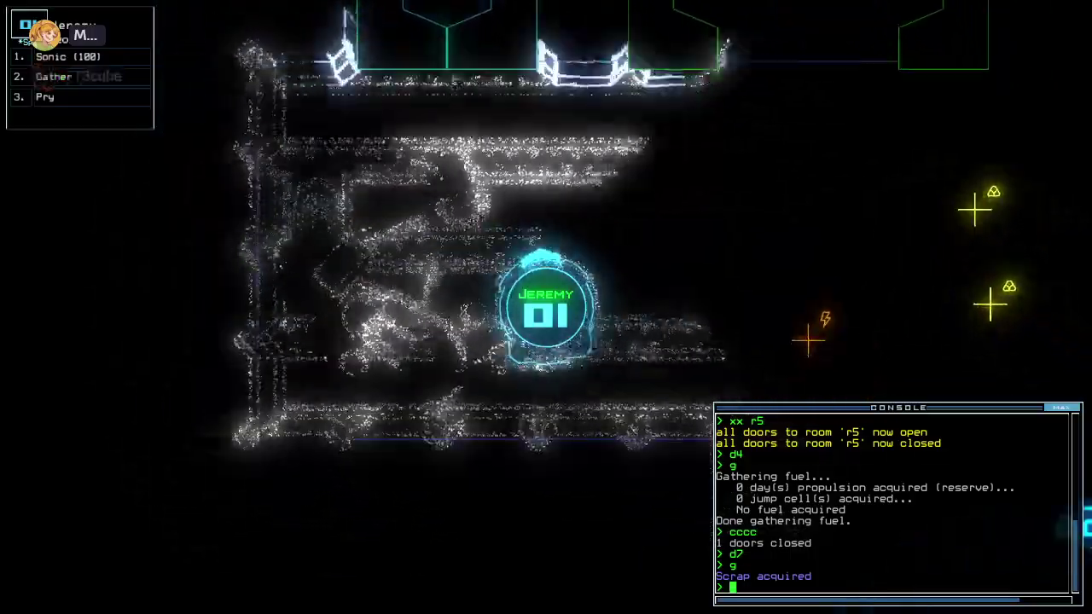
{"action": "type", "text": "g"}
{"action": "key", "text": "Return"}
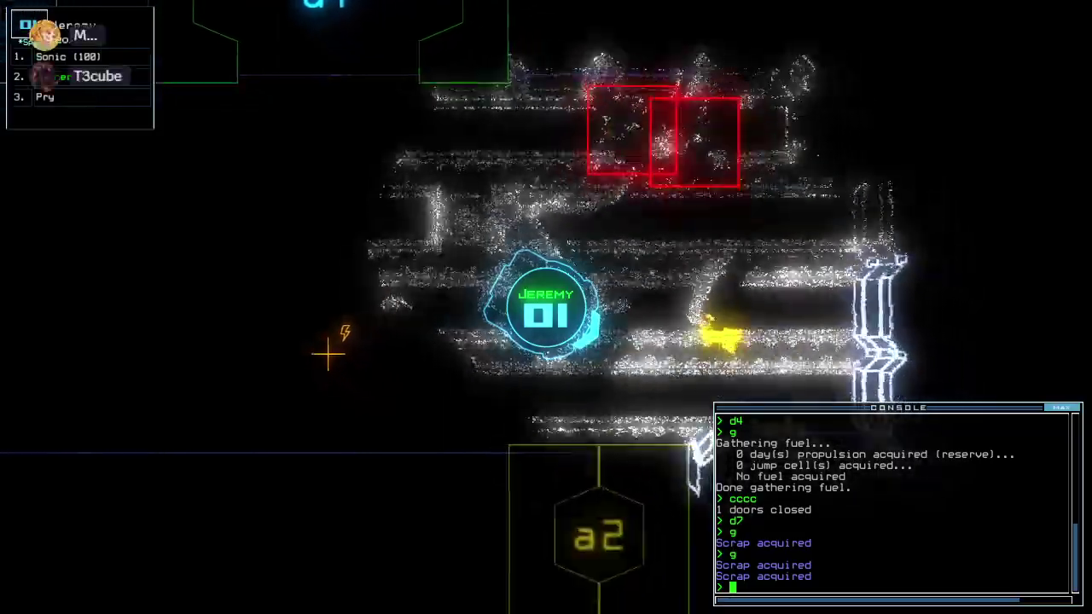
{"action": "type", "text": "g"}
{"action": "key", "text": "Return"}
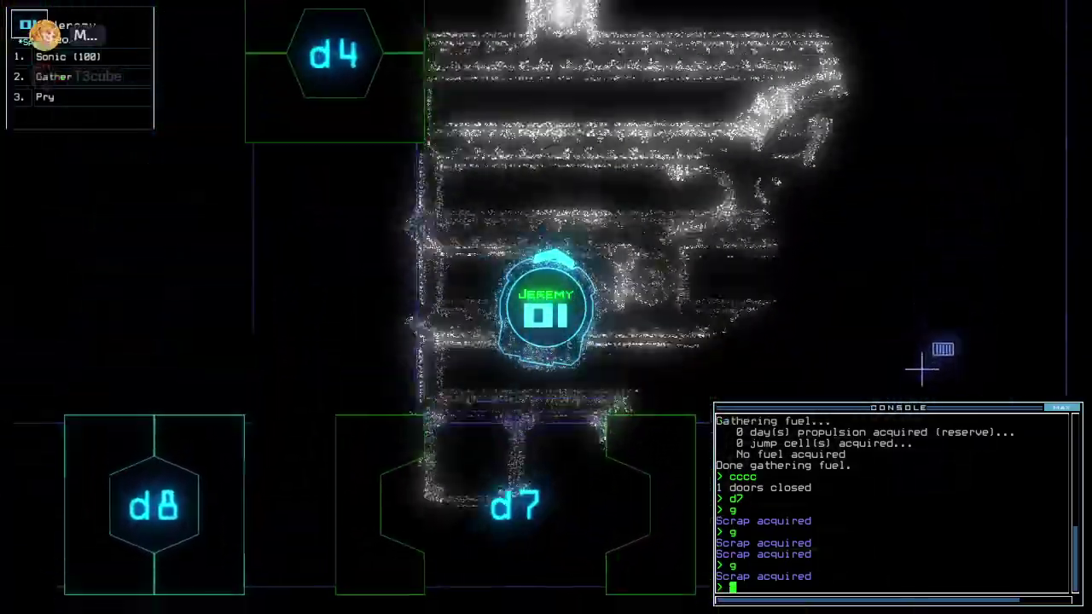
{"action": "type", "text": "cccc"}
{"action": "key", "text": "Return"}
{"action": "type", "text": "d6"}
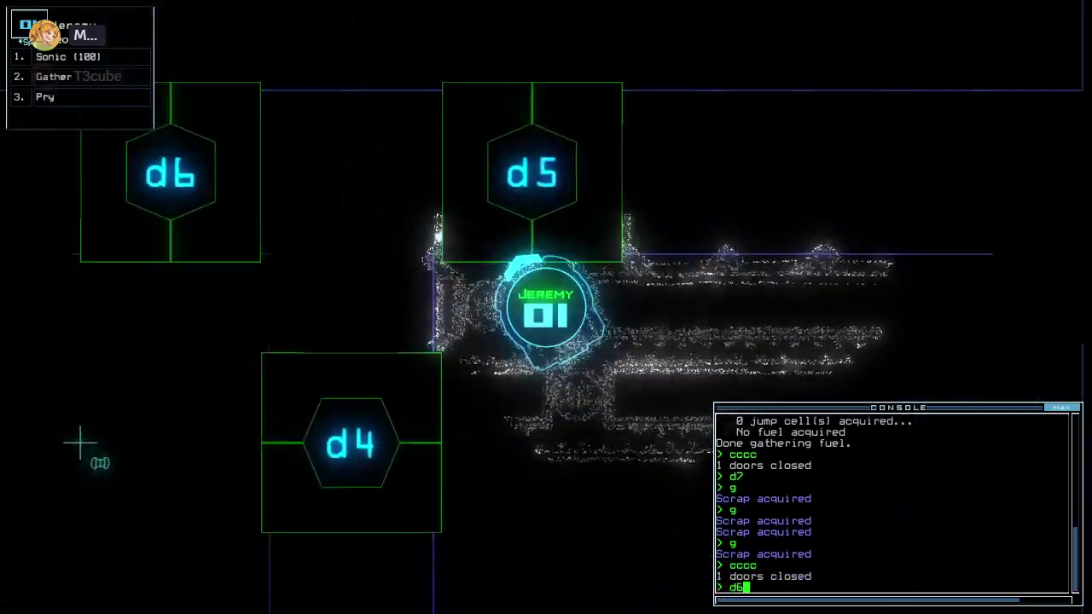
- Bring drone 1 back through d5 and recall the drones to end the mission
{"action": "key", "text": "Return"}
{"action": "type", "text": "cccc"}
{"action": "key", "text": "Return"}
{"action": "key", "text": "Tab"}
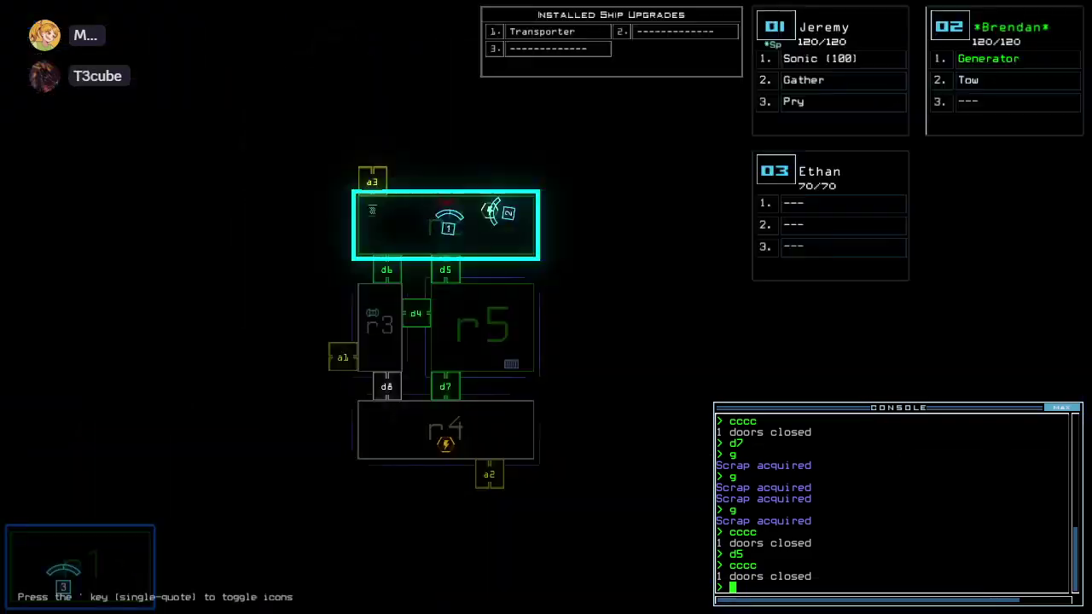
{"action": "type", "text": "tow"}
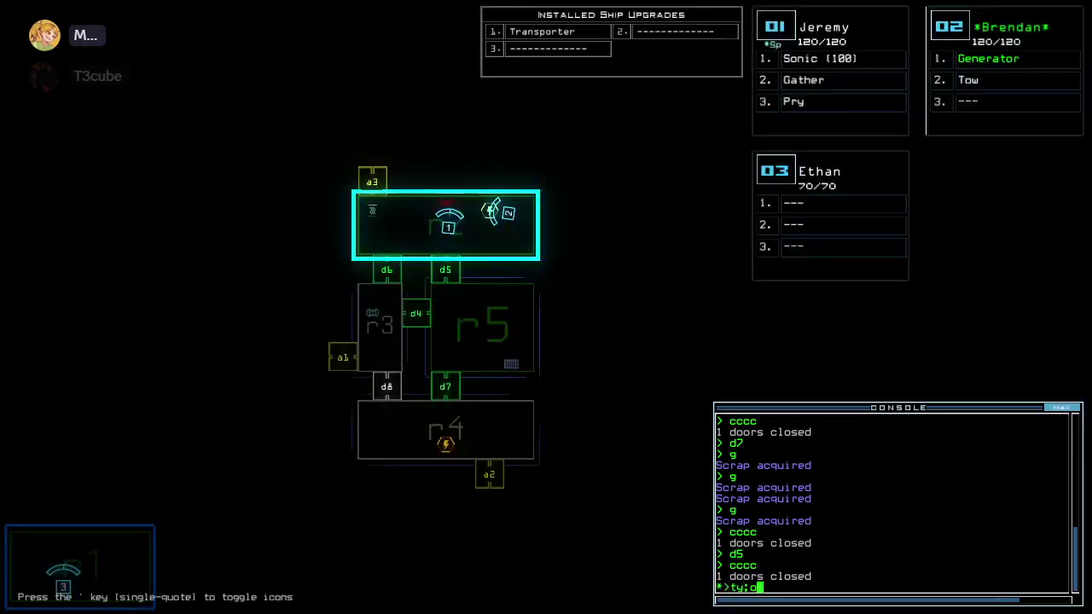
{"action": "key", "text": "Return"}
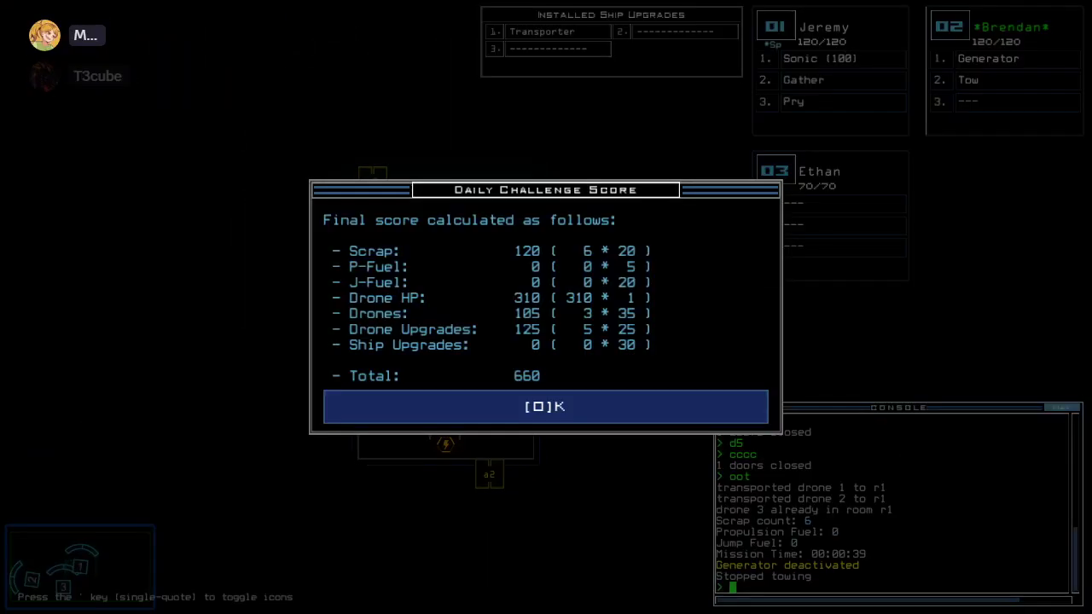
- Dismiss the 660 score summary to reach the Modded Daily leaderboard
{"action": "key", "text": "o"}
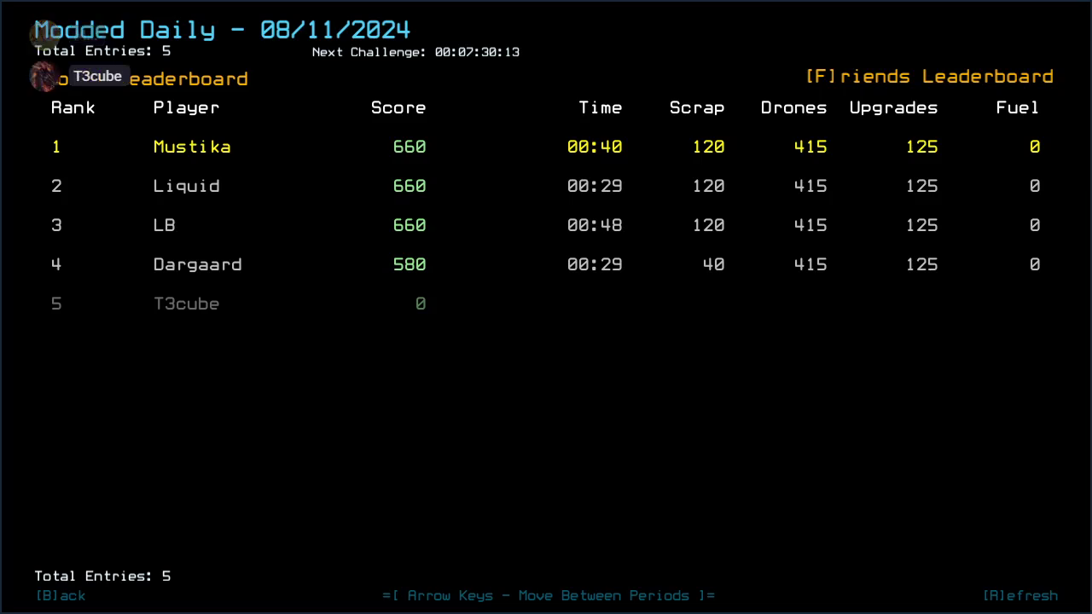
- Refresh the modded leaderboard, check Friends, then back out to the Boot Utility menu
{"action": "key", "text": "r"}
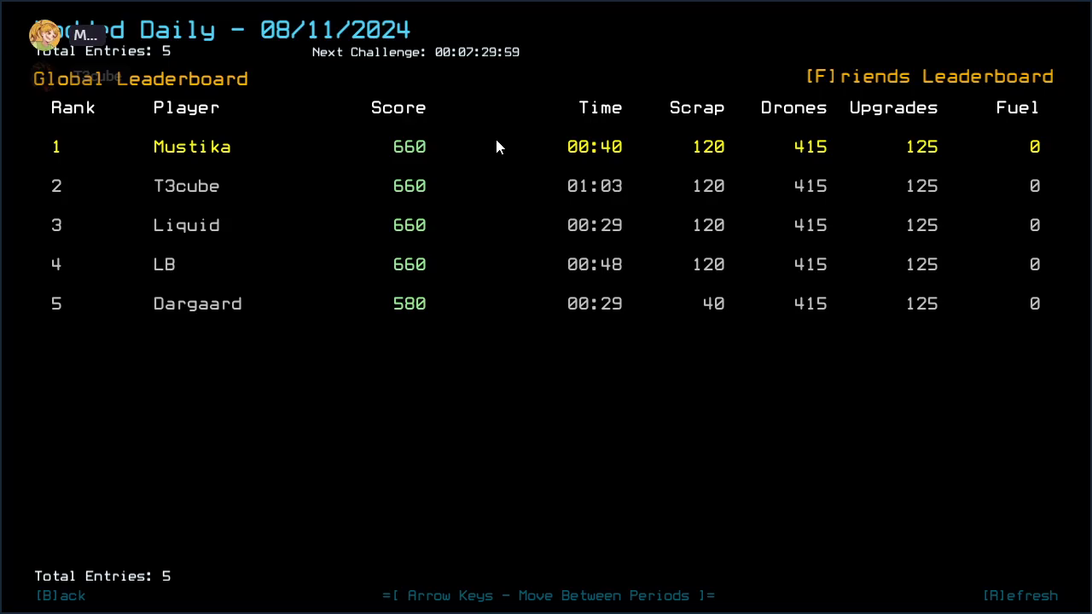
{"action": "key", "text": "f"}
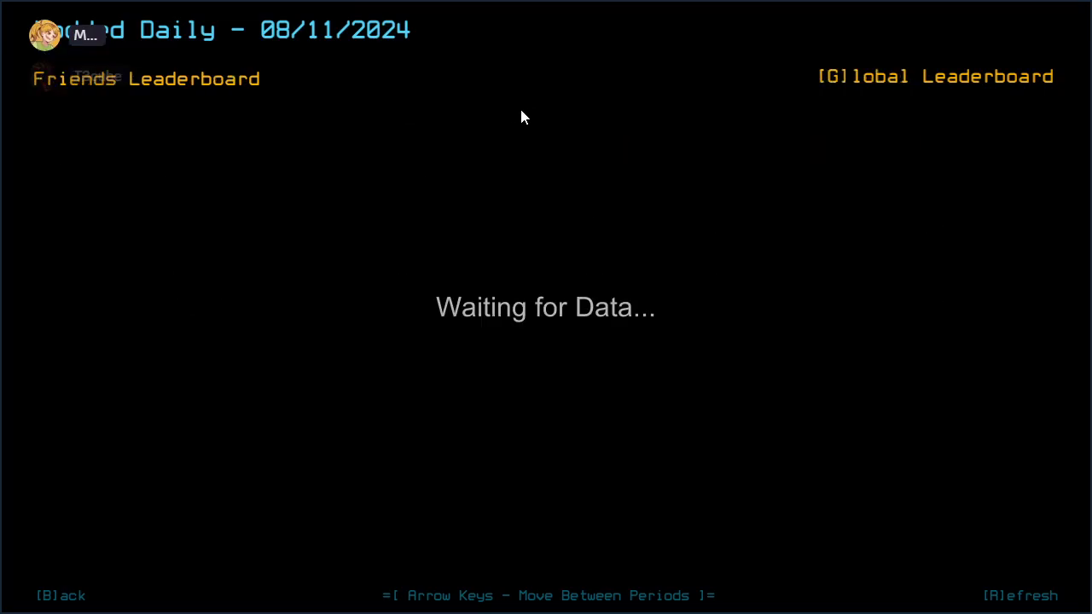
{"action": "key", "text": "b"}
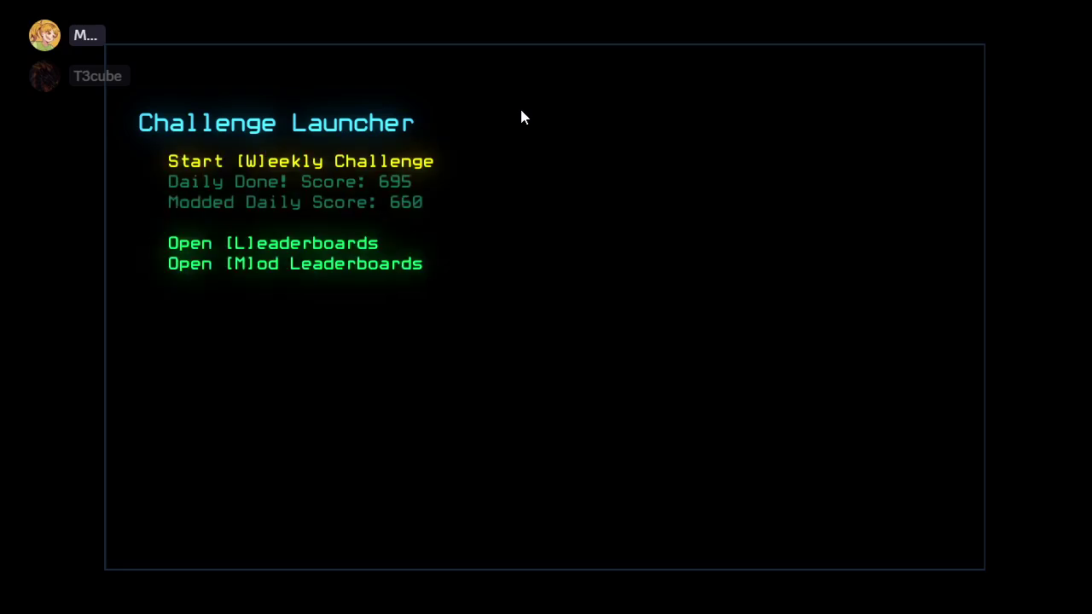
{"action": "key", "text": "b"}
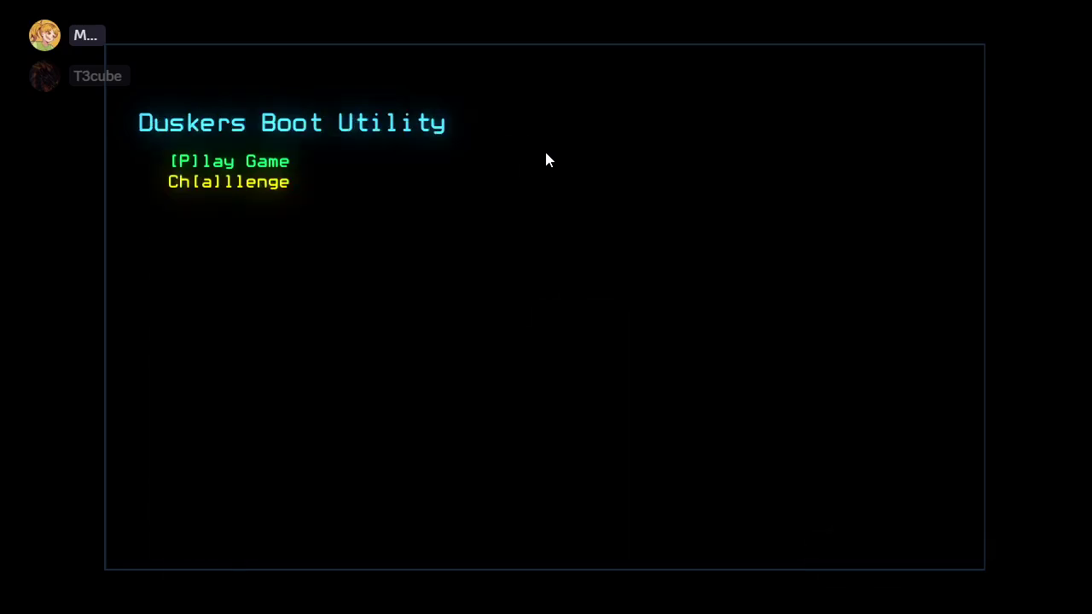